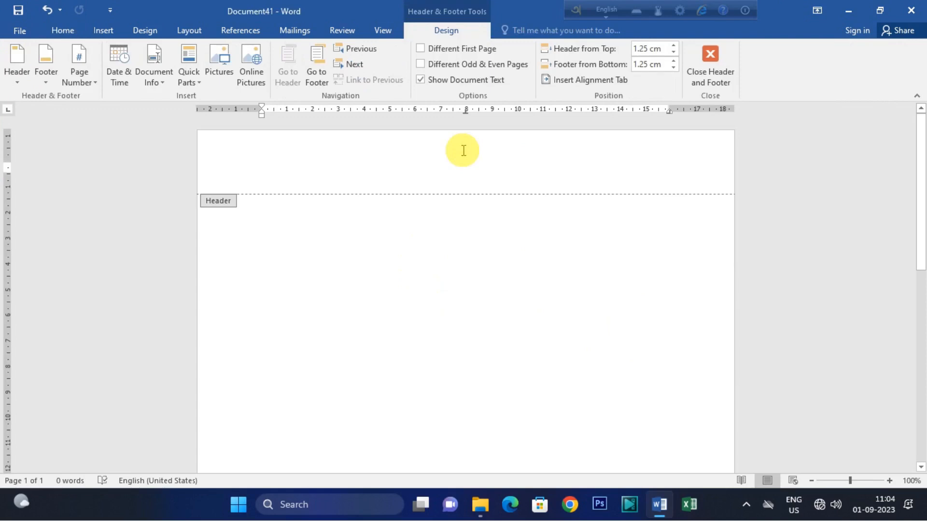
# - Enter the title "Curriculum Vitae" in the page header with its spelling corrected
pyautogui.write('Curricul')
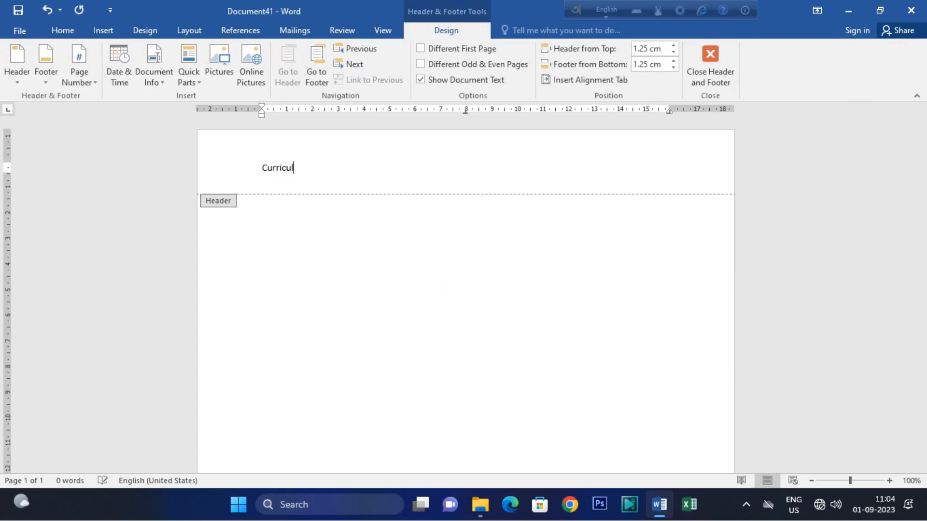
pyautogui.write('am Vitae')
pyautogui.rightClick(304, 168)
pyautogui.click(348, 182)
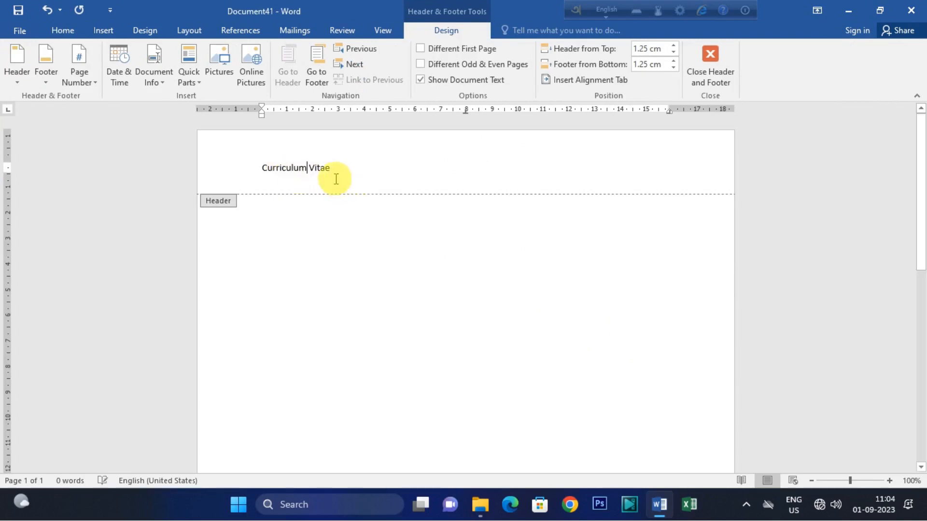
# - Format the header title "Curriculum Vitae" at 18 pt and centre it, then return to the document body
pyautogui.moveTo(257, 167); pyautogui.dragTo(333, 168)
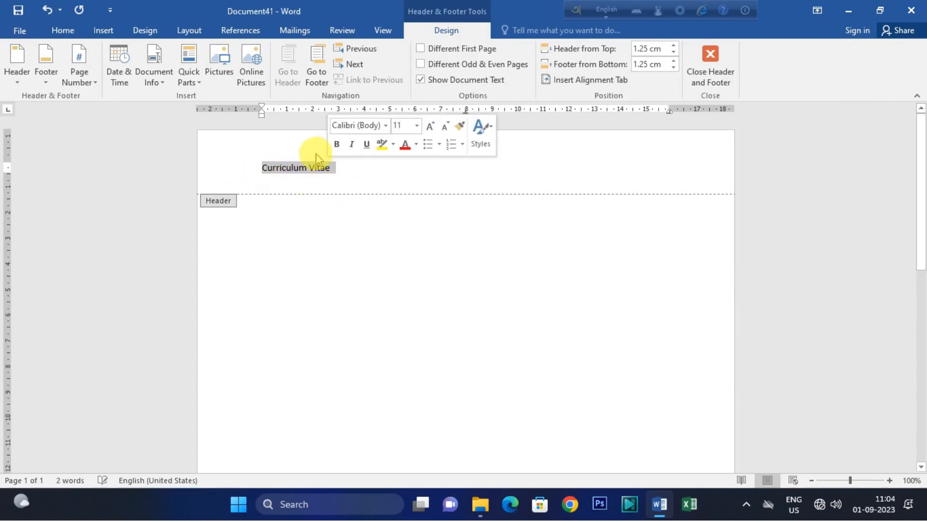
pyautogui.click(63, 30)
pyautogui.click(197, 54)
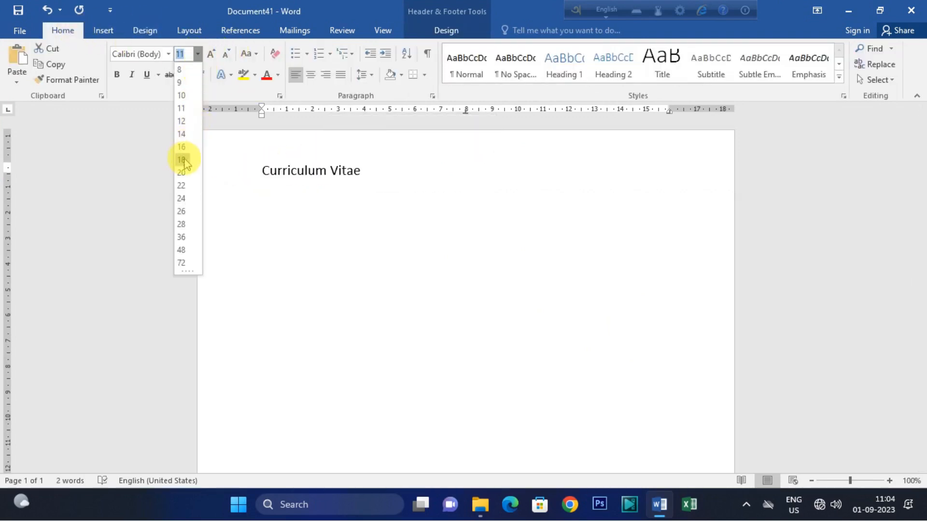
pyautogui.click(184, 162)
pyautogui.click(310, 74)
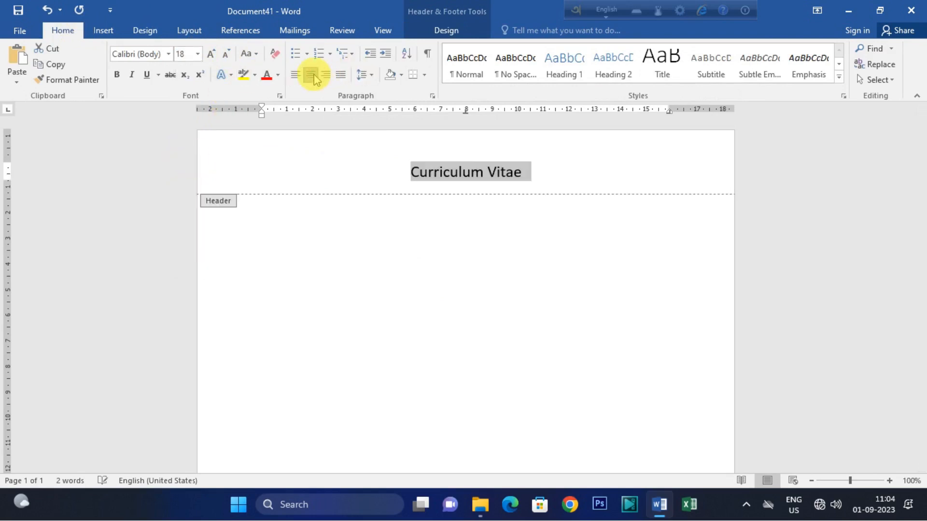
pyautogui.doubleClick(535, 238)
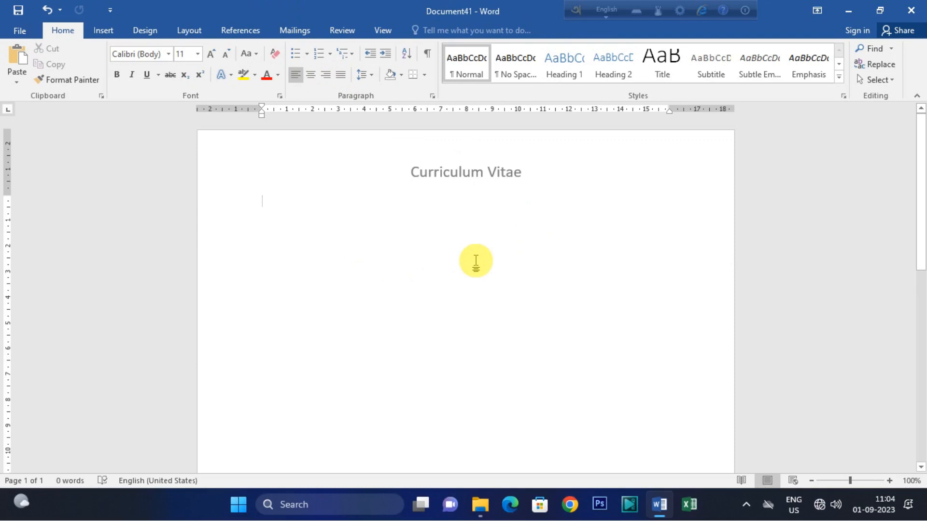
# - Add the heading "Personal details:" at the start of the body, set at 14 pt and underlined
pyautogui.write('Personal ')
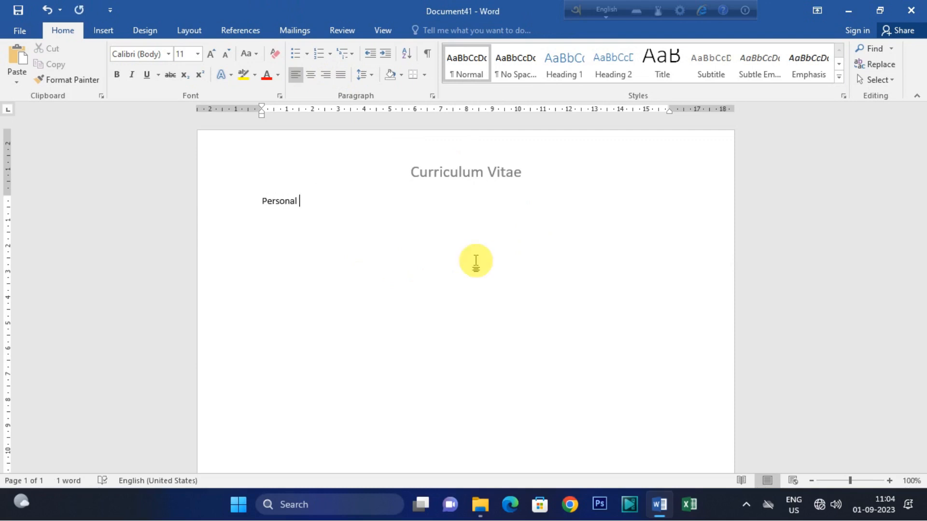
pyautogui.write('details:')
pyautogui.moveTo(259, 201); pyautogui.dragTo(329, 204)
pyautogui.click(198, 54)
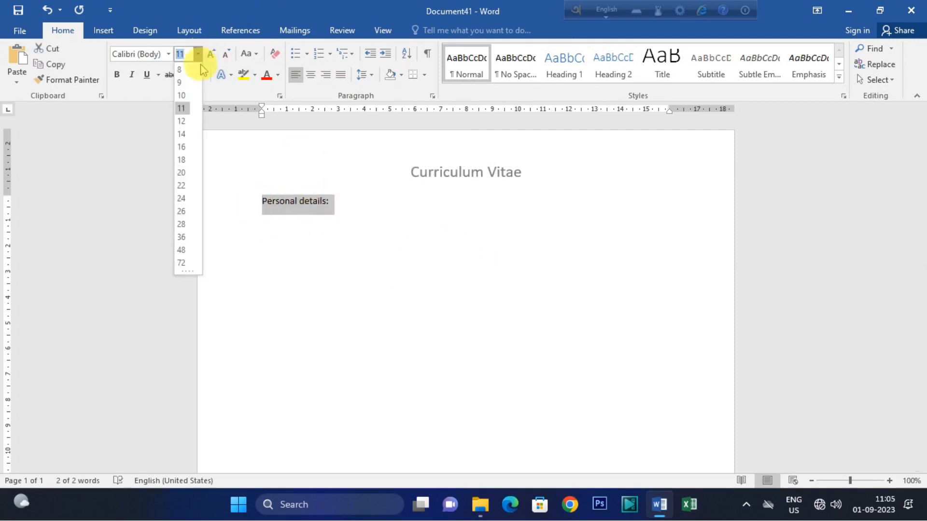
pyautogui.click(187, 140)
pyautogui.click(147, 74)
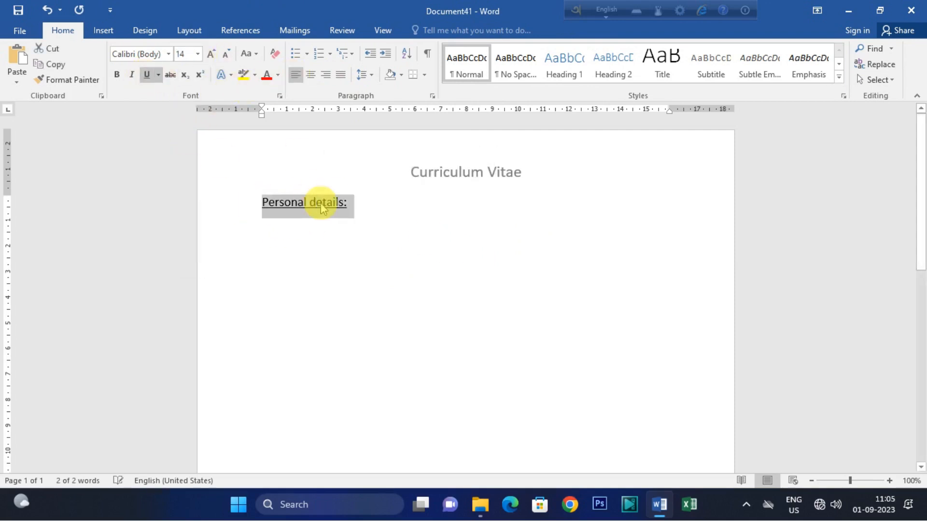
# - Start a new line below the "Personal details:" heading and adjust its line and paragraph spacing
pyautogui.click(392, 241)
pyautogui.press('Return')
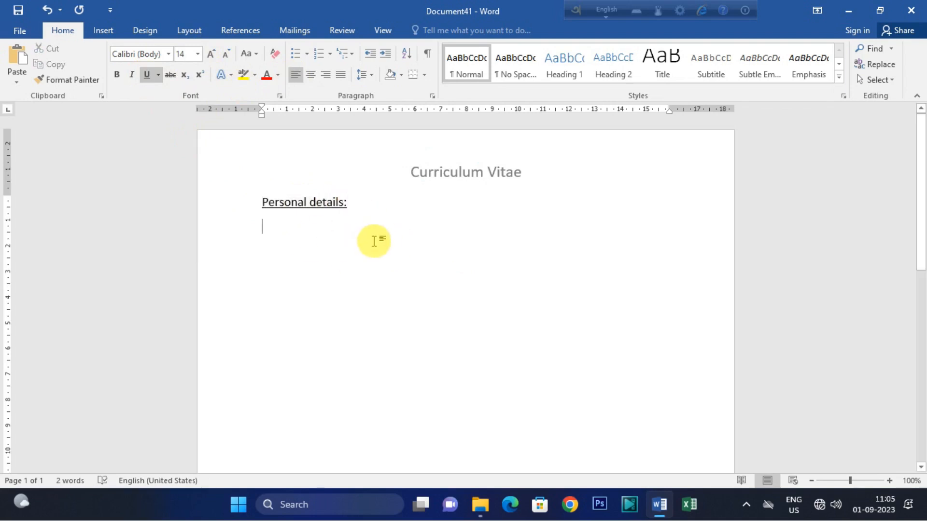
pyautogui.click(365, 74)
pyautogui.click(393, 169)
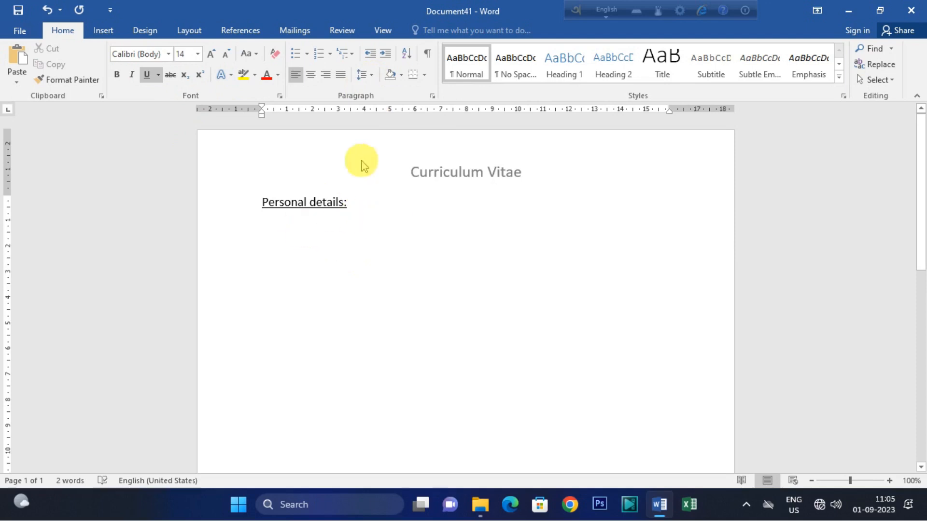
pyautogui.click(367, 74)
pyautogui.click(372, 248)
# - Enter the label "Applicant Name" below the heading and remove its underline
pyautogui.write('A')
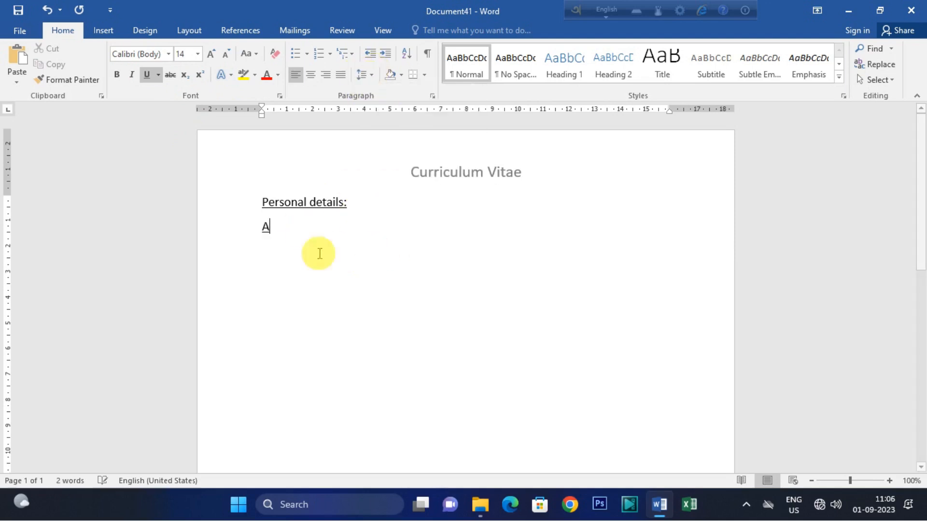
pyautogui.write('pplicant Name')
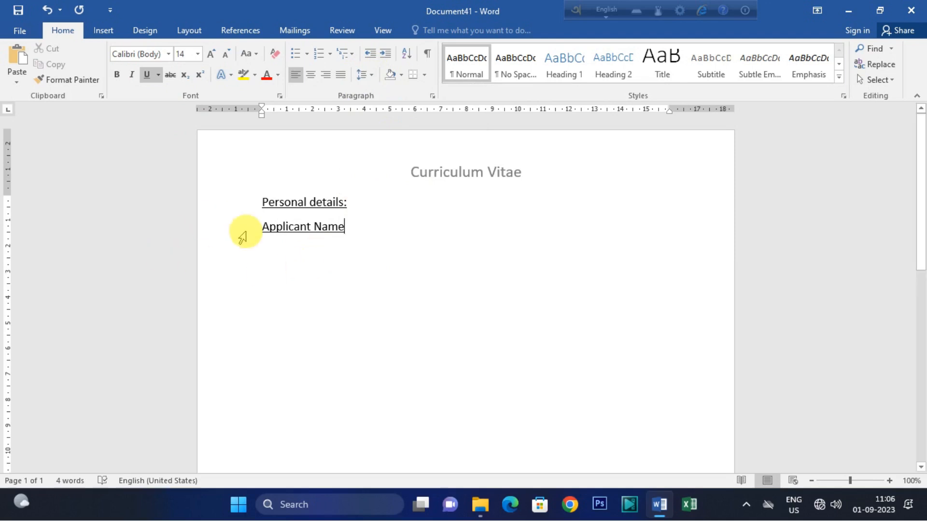
pyautogui.moveTo(262, 227); pyautogui.dragTo(348, 227)
pyautogui.click(147, 75)
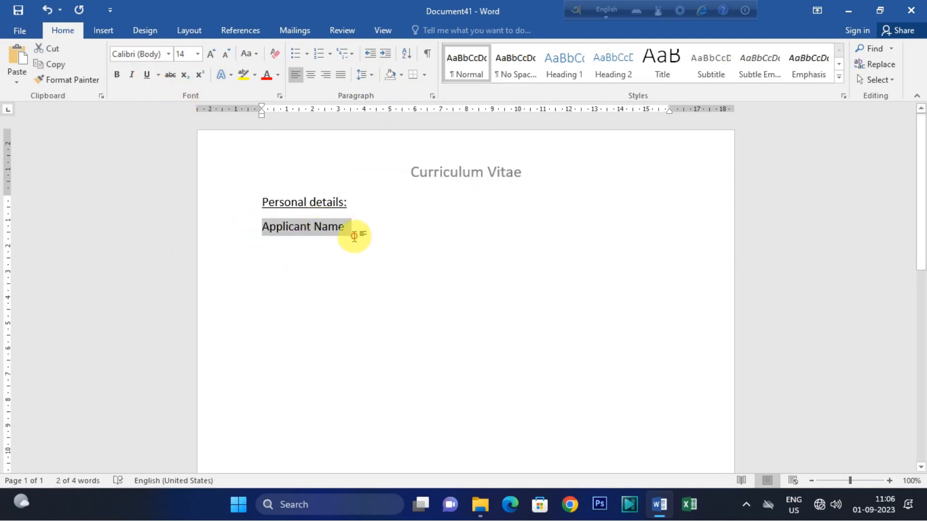
# - Complete the "Applicant Name" row with a spaced colon and the placeholder "Your name"
pyautogui.click(354, 233)
pyautogui.write(':')
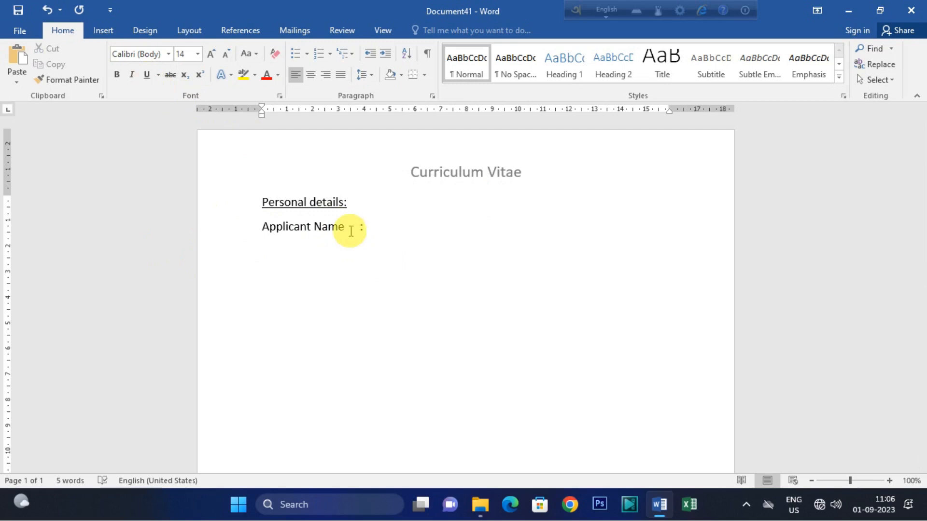
pyautogui.press('Tab')
pyautogui.write('Yo')
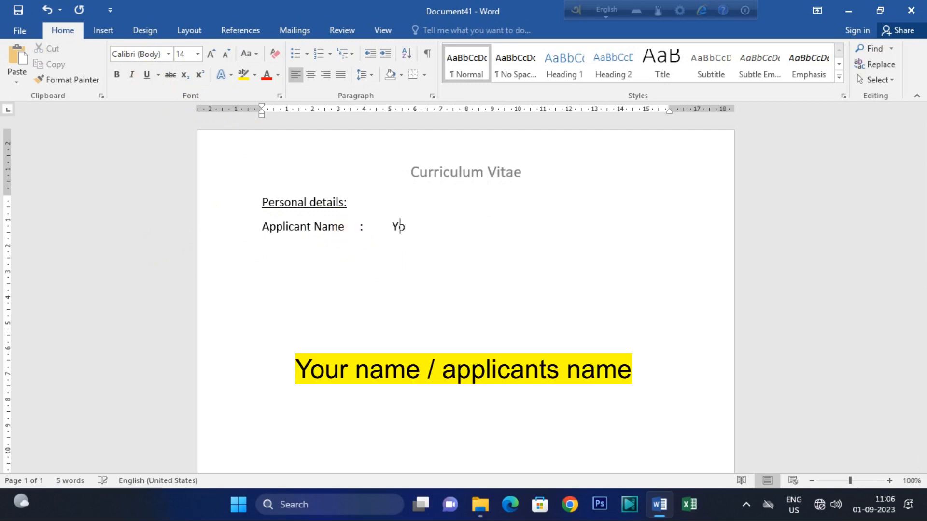
pyautogui.write('ur name')
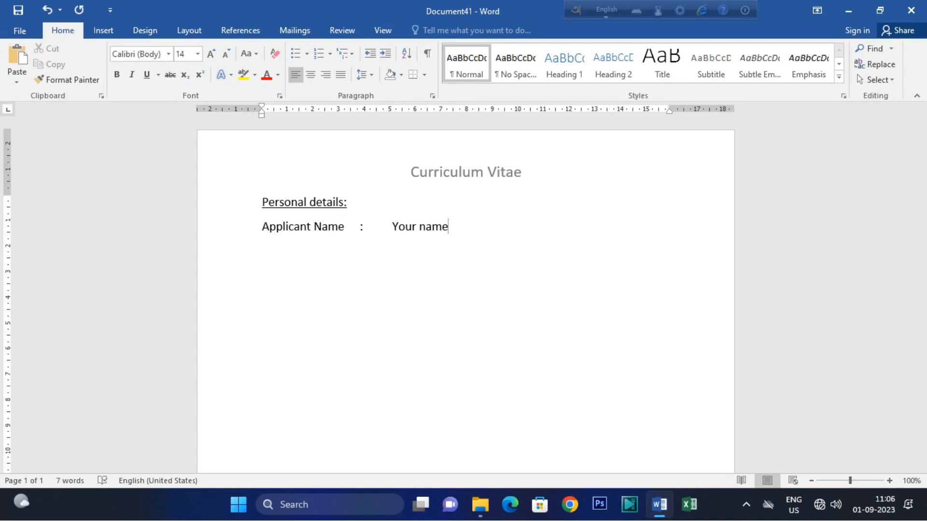
# - Add a "Father's name" row with an aligned colon and the placeholder "father's name"
pyautogui.click(459, 225)
pyautogui.press('Return')
pyautogui.write("Father's nmae")
pyautogui.press('Tab')
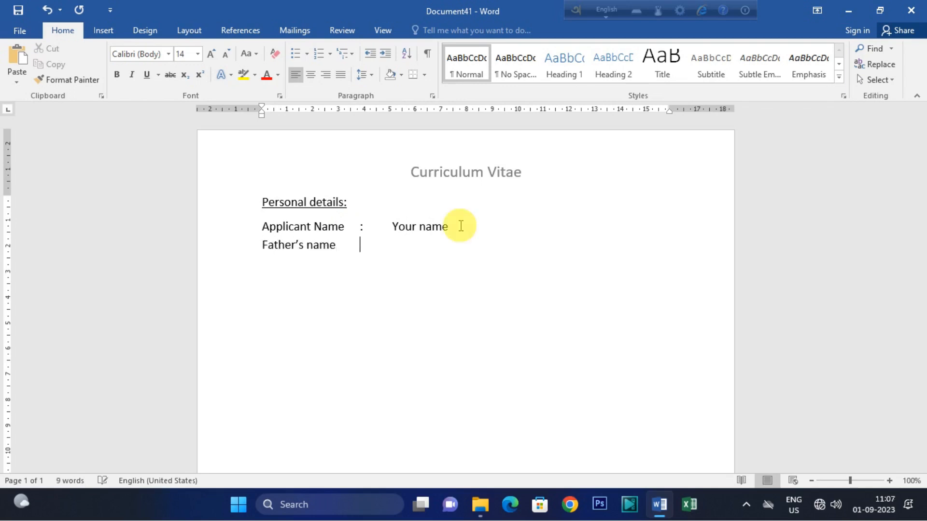
pyautogui.write(':')
pyautogui.press('Tab')
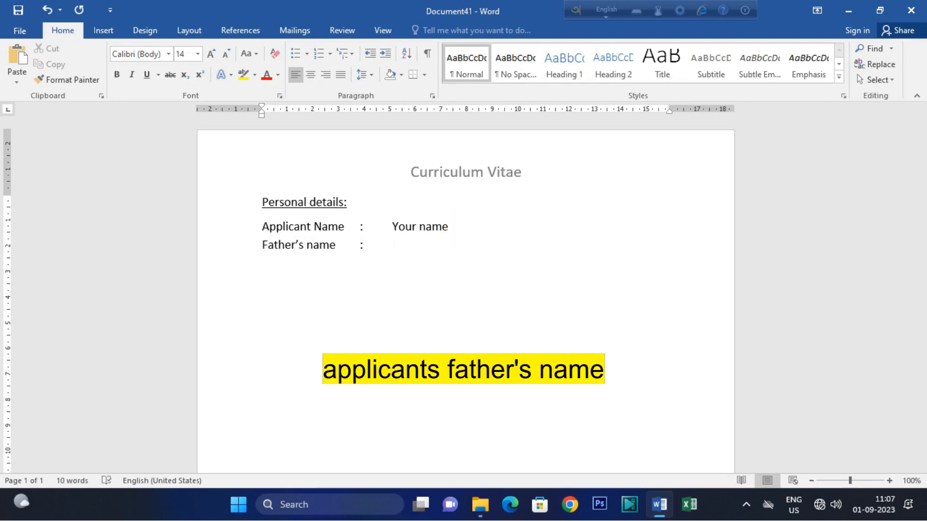
pyautogui.write("father's name")
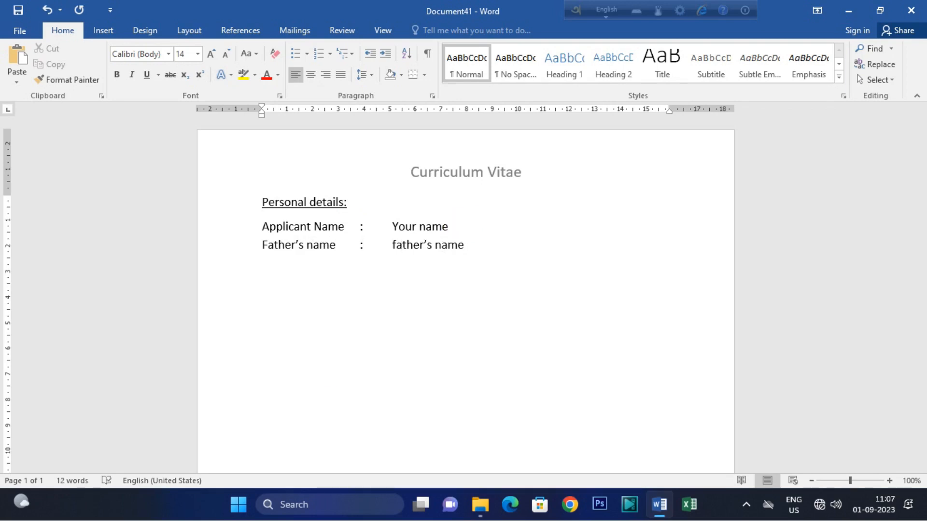
# - Add an "Address" row with an aligned colon and the placeholder "Your address"
pyautogui.write('Address\t:')
pyautogui.press('Tab')
pyautogui.write('You')
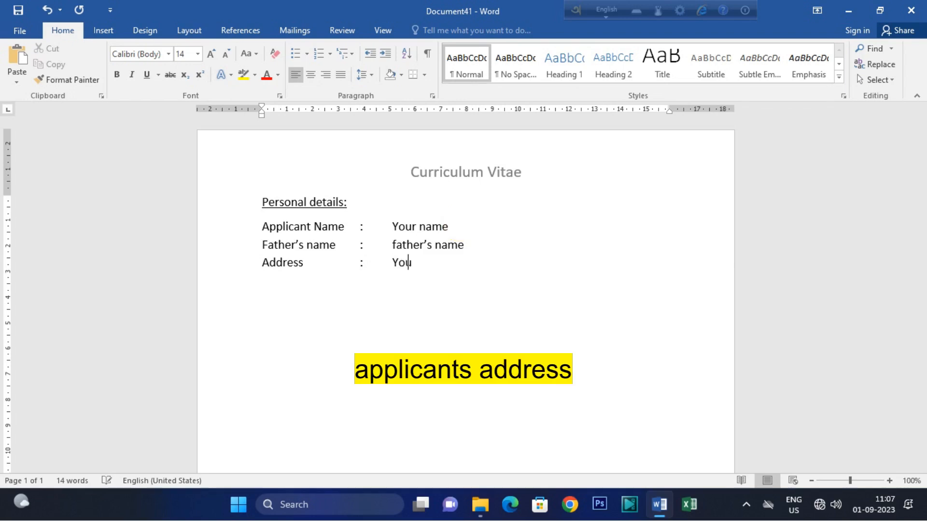
pyautogui.write('r address')
pyautogui.press('Return')
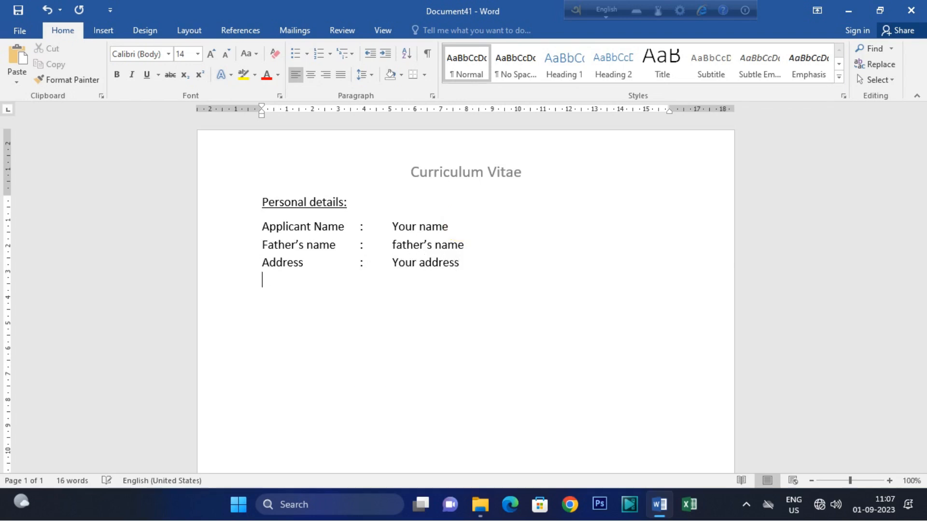
# - Add a "Dob" row with an aligned colon and the placeholder "Your date of birth"
pyautogui.write('Dob')
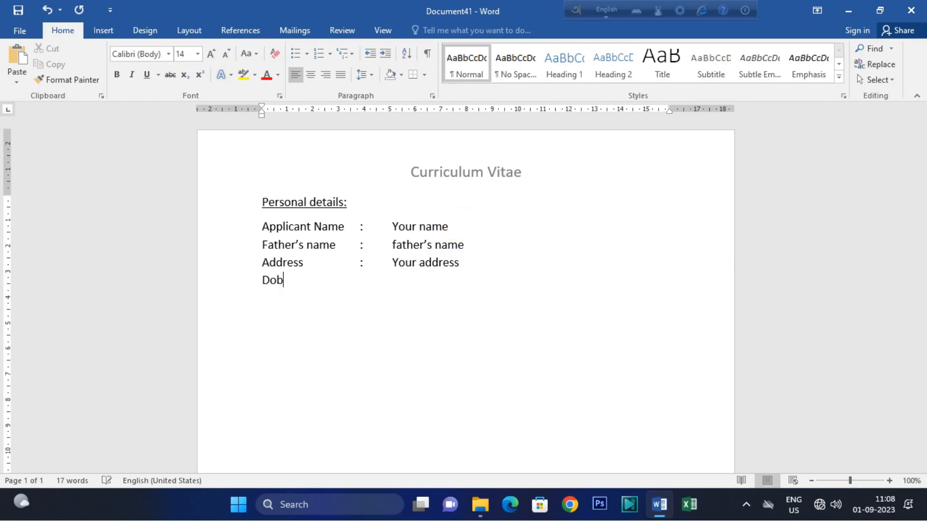
pyautogui.press('Tab')
pyautogui.write(':')
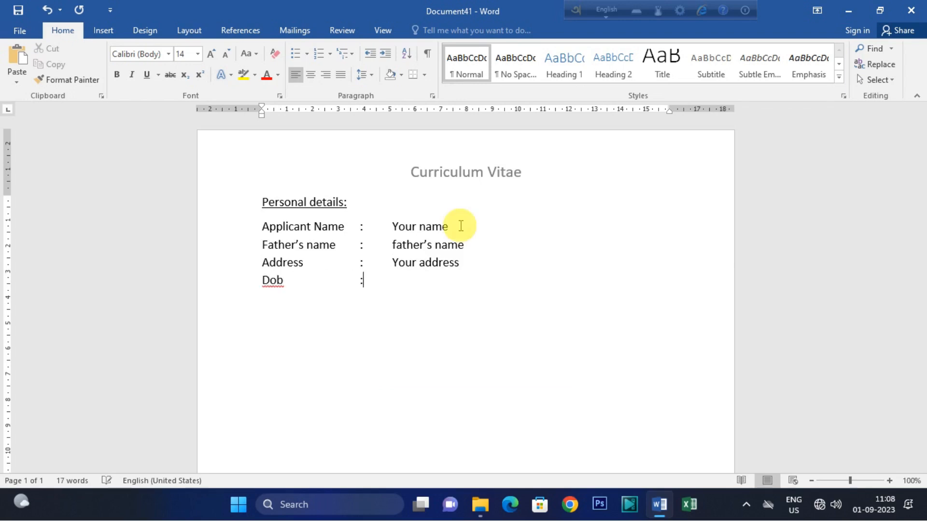
pyautogui.press('Tab')
pyautogui.write('Your date of birth')
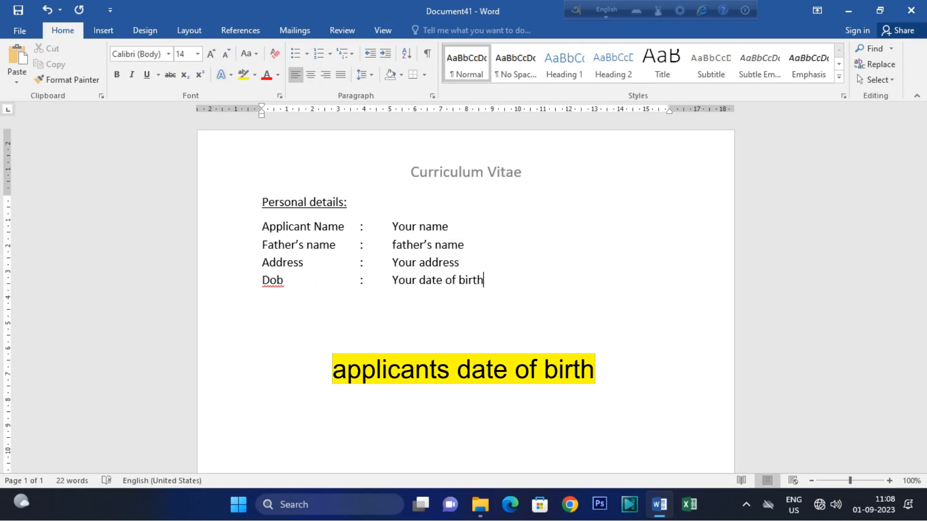
pyautogui.press('Return')
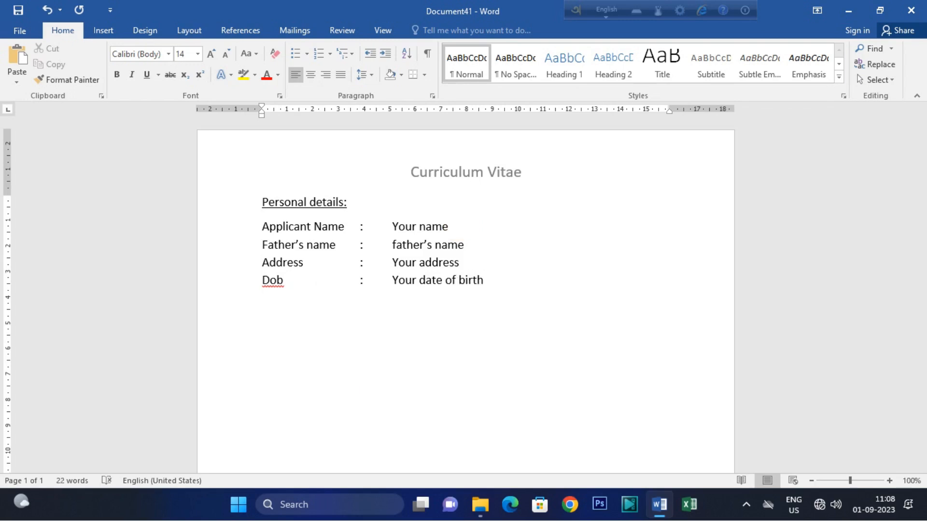
# - Add an "E-mail Id." row with an aligned colon and the placeholder "Your e-mail"
pyautogui.write('e')
pyautogui.write('-mail I')
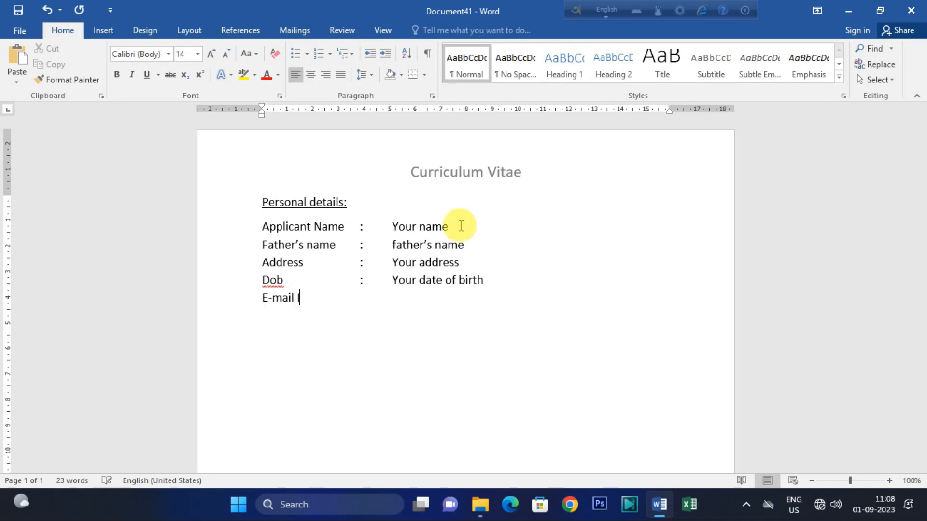
pyautogui.write('d.')
pyautogui.press('Tab')
pyautogui.write(':')
pyautogui.press('Tab')
pyautogui.write('Your e-')
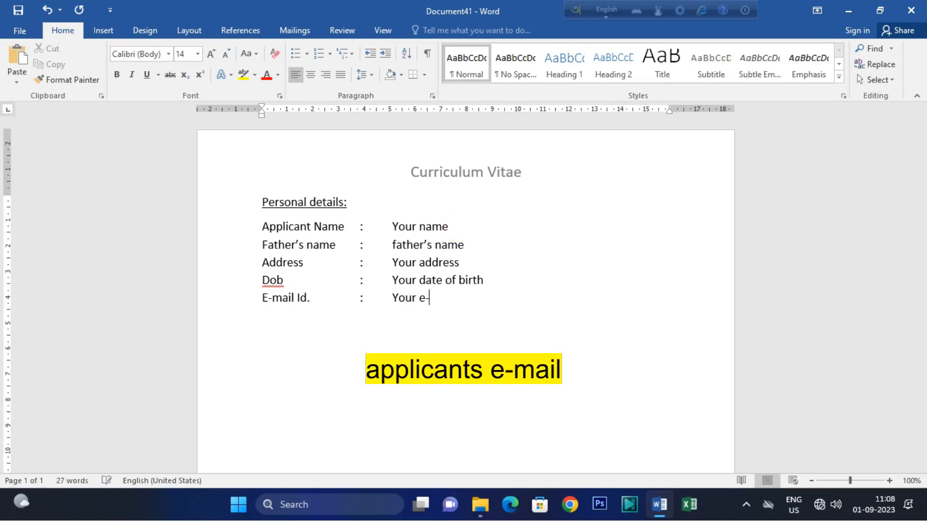
pyautogui.write('mail')
pyautogui.press('Return')
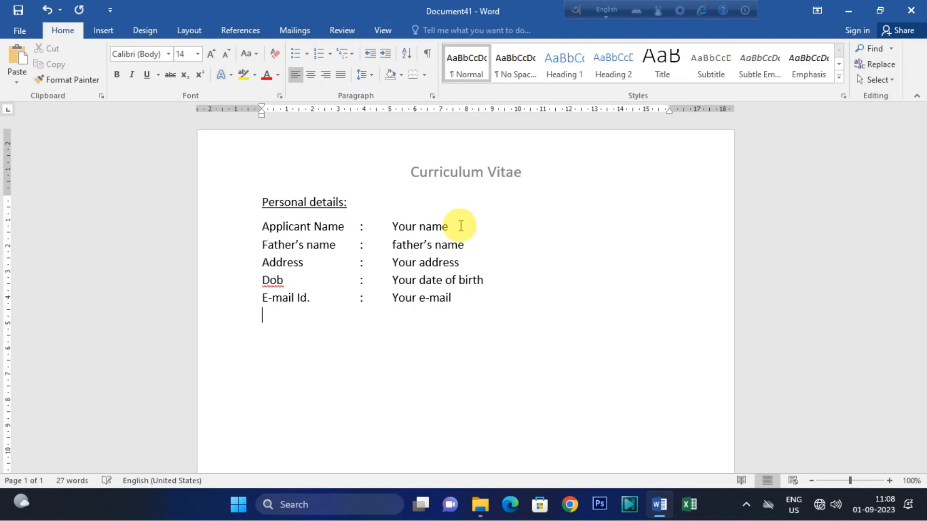
# - Add a "Mobile no." row with an aligned colon and the placeholder "your mobile no."
pyautogui.write('Mobile no.')
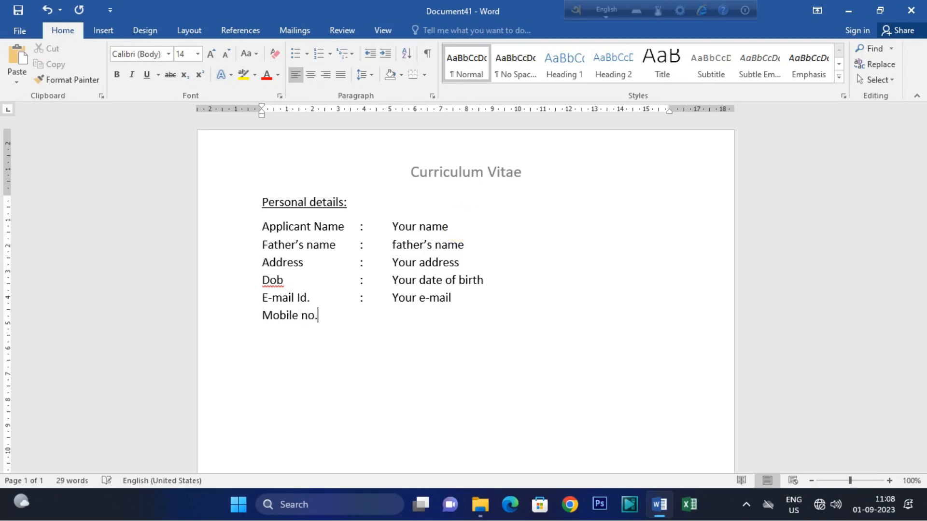
pyautogui.press('Tab')
pyautogui.write(':')
pyautogui.press('Tab')
pyautogui.write('your')
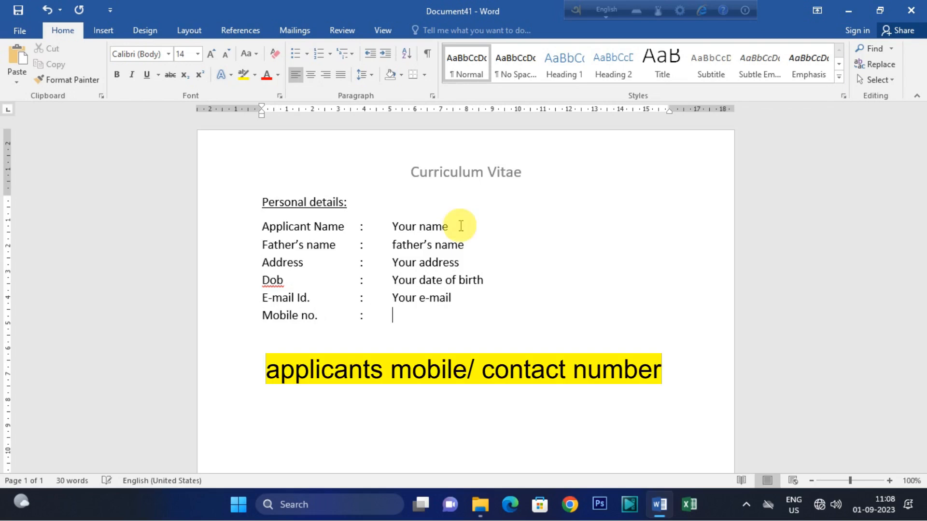
pyautogui.write(' mobile no.')
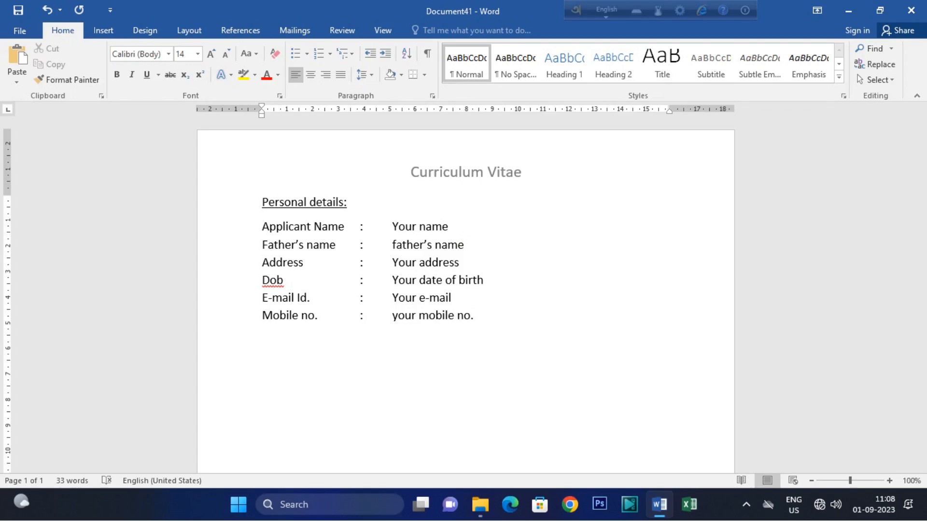
# - Add a "Nationality" row with an aligned colon and the placeholder "Your nationality", ending on a new line
pyautogui.write('nationality')
pyautogui.press('Tab')
pyautogui.write(':')
pyautogui.press('Tab')
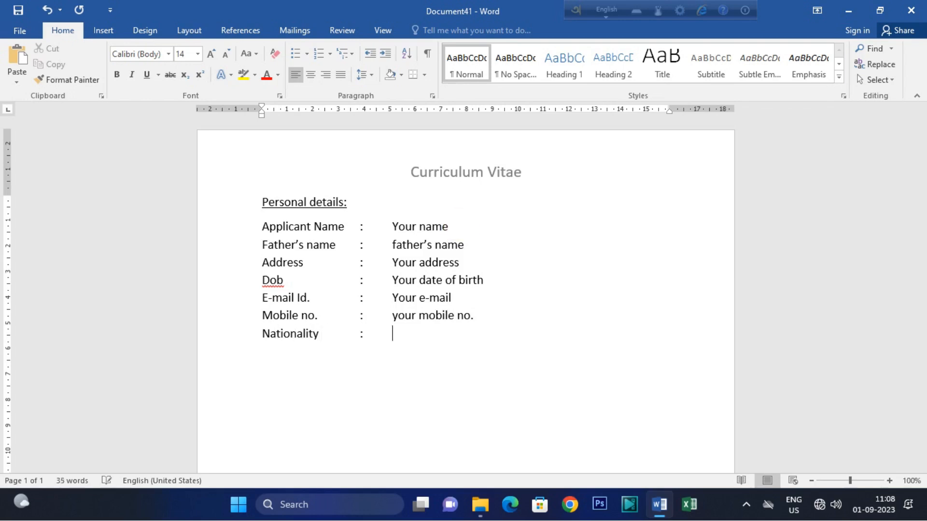
pyautogui.write('Your nationality')
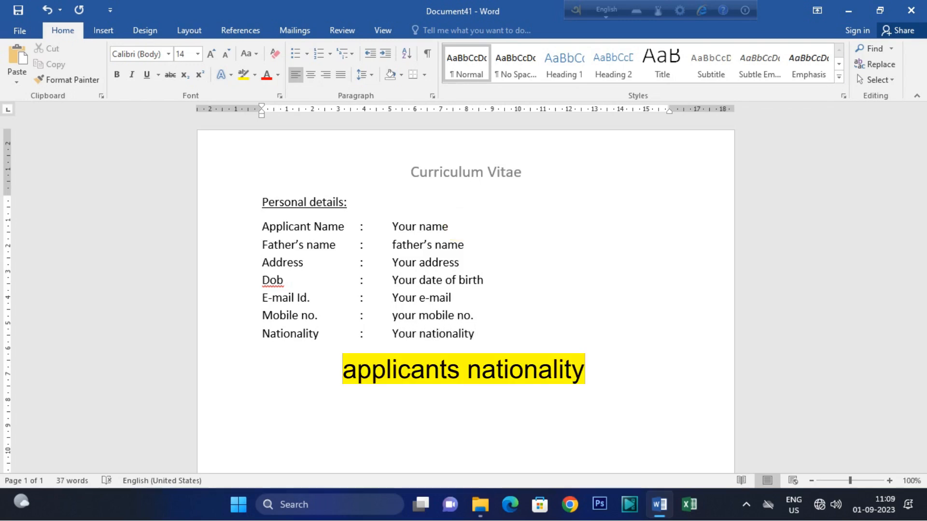
pyautogui.press('Return')
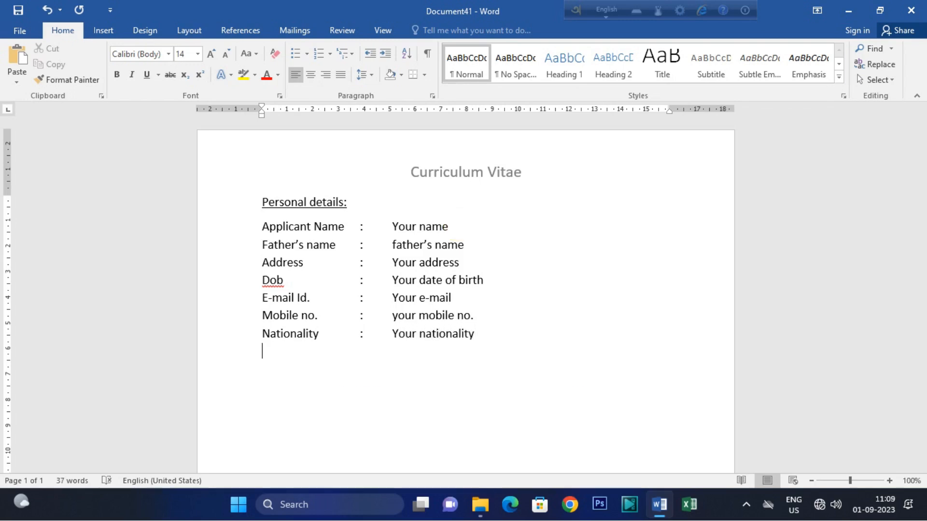
# - Add a "Caste" row with an aligned colon and the placeholder "Your caste (like gen, Sc, st, Obc)"
pyautogui.write('Caste\t:')
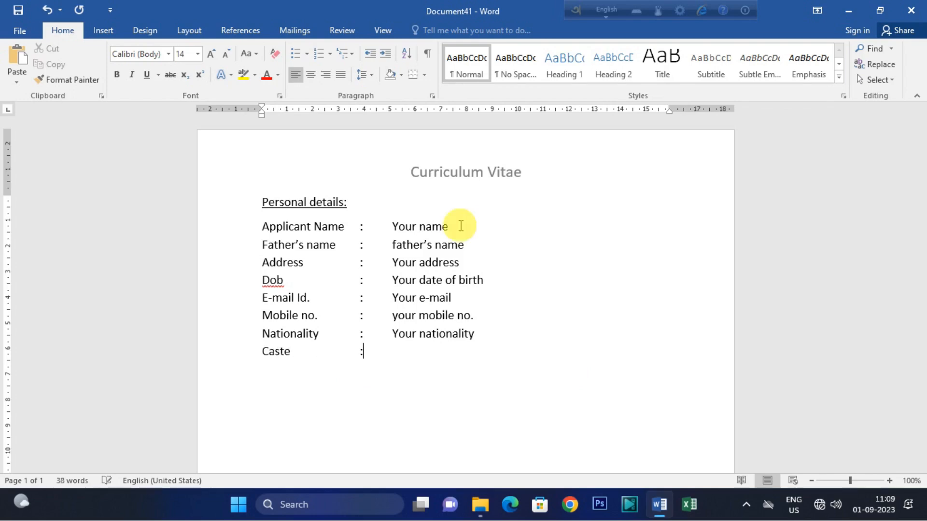
pyautogui.press('Tab')
pyautogui.write('Your caste')
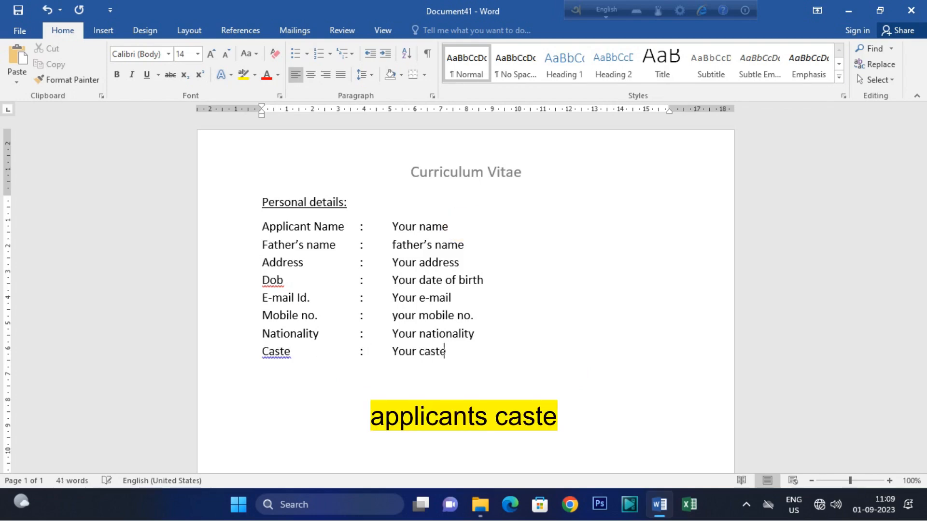
pyautogui.write(' (l')
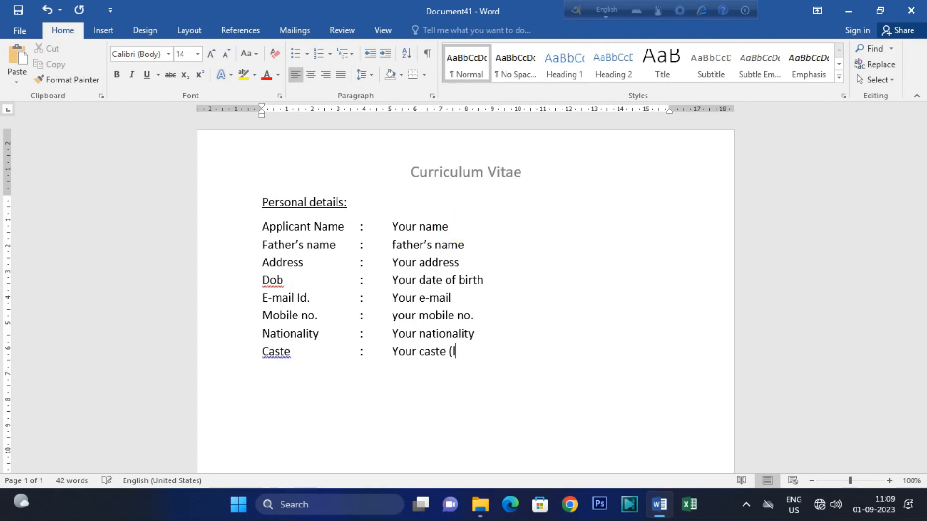
pyautogui.write('ike gen, ')
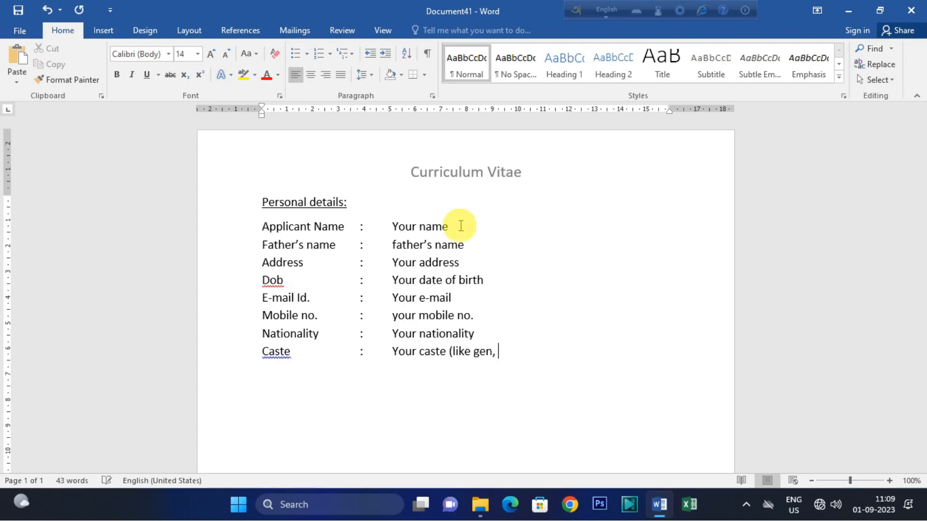
pyautogui.write('Sc, st, Obc)')
pyautogui.press('Return')
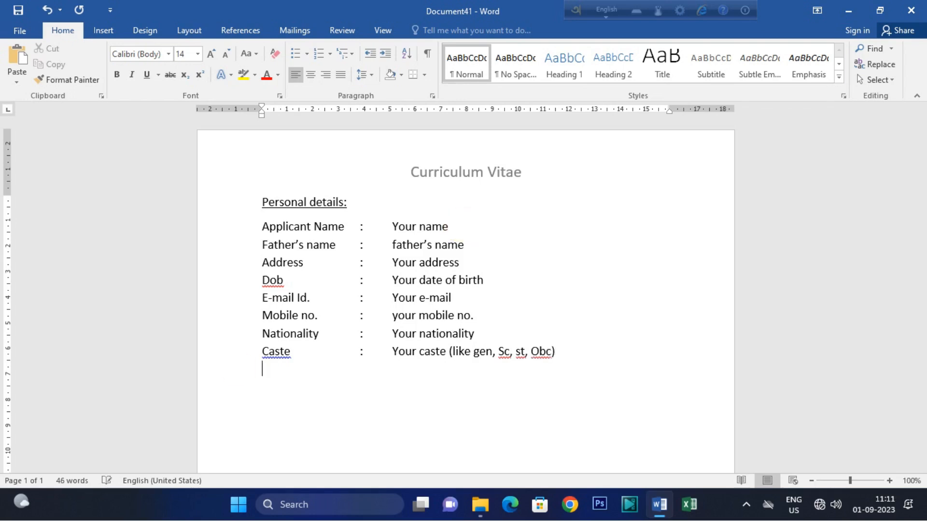
# - Add a "Marital status" row with an aligned colon and the placeholder "married/un-married"
pyautogui.write('marital statu')
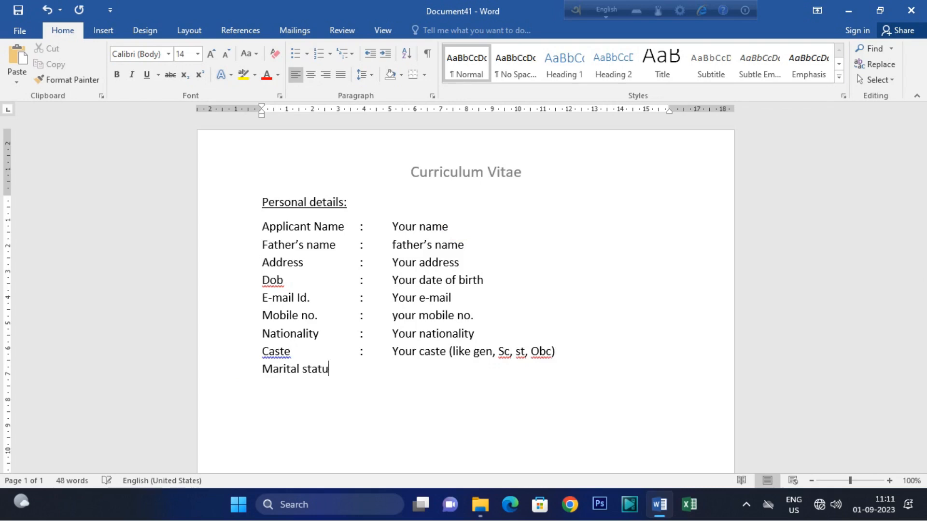
pyautogui.write(':')
pyautogui.press('Tab')
pyautogui.write('married/unm')
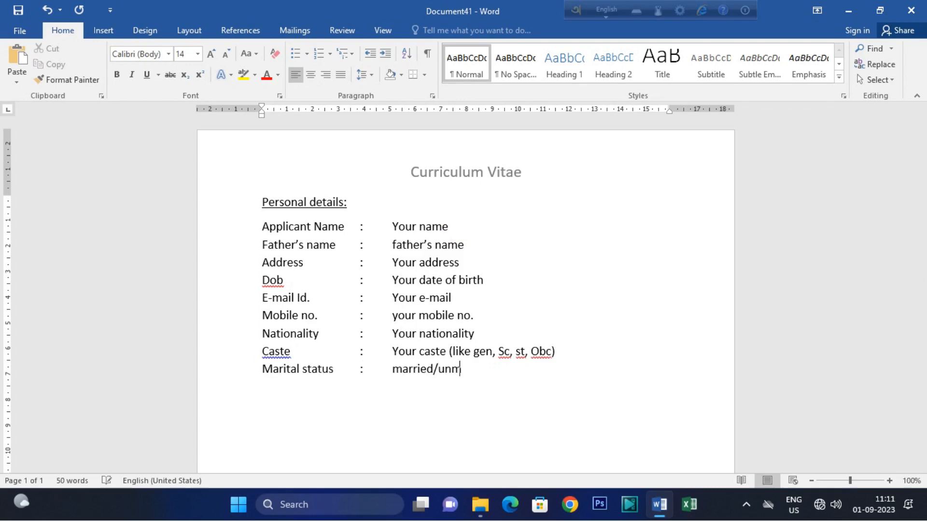
pyautogui.press('BackSpace')
pyautogui.write('-married')
pyautogui.press('Return')
# - Add a "Languages known" row with an aligned colon and the placeholder "how many languages are you known", followed by a blank line
pyautogui.write('Lan')
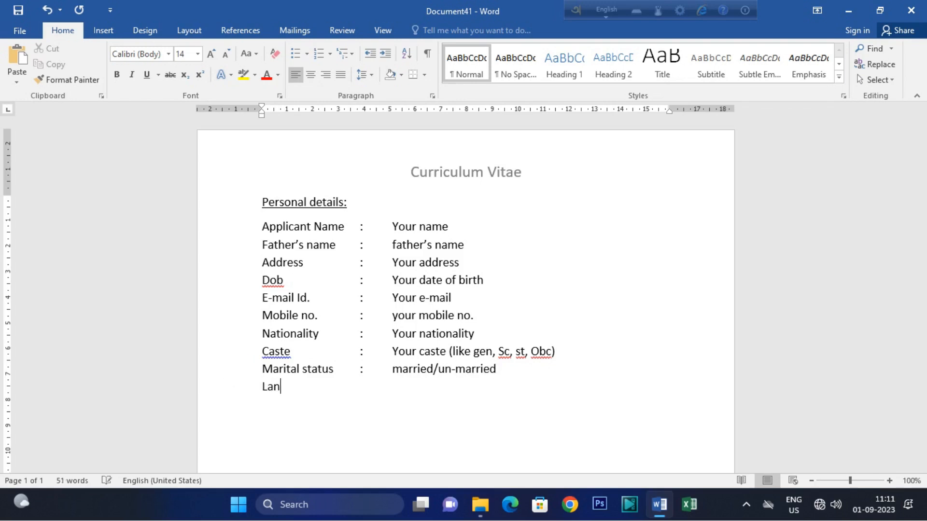
pyautogui.write('guages known')
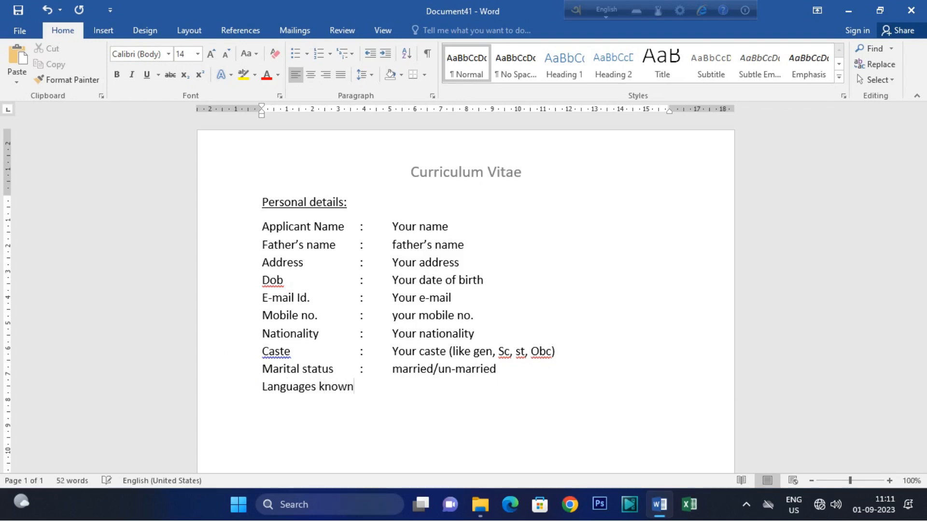
pyautogui.press('Tab')
pyautogui.write(':')
pyautogui.press('Tab')
pyautogui.write('how many lan')
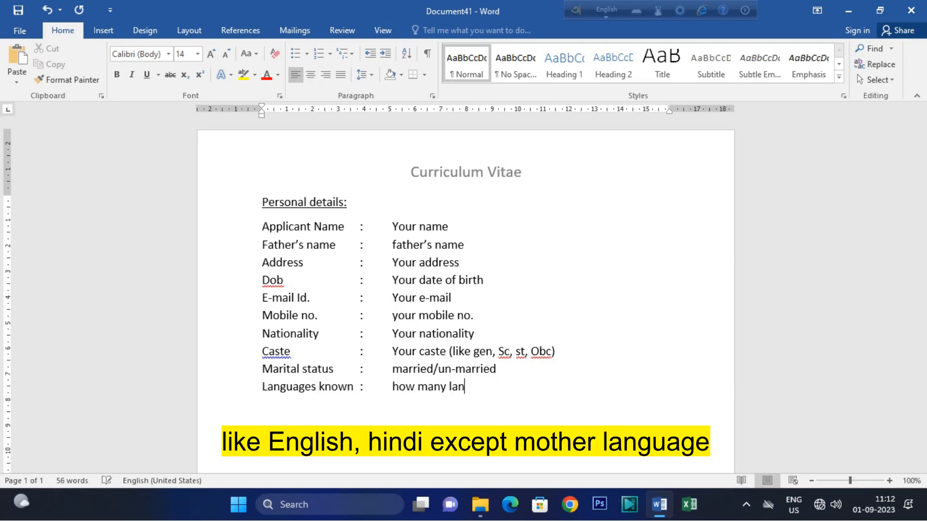
pyautogui.write('guages are you known')
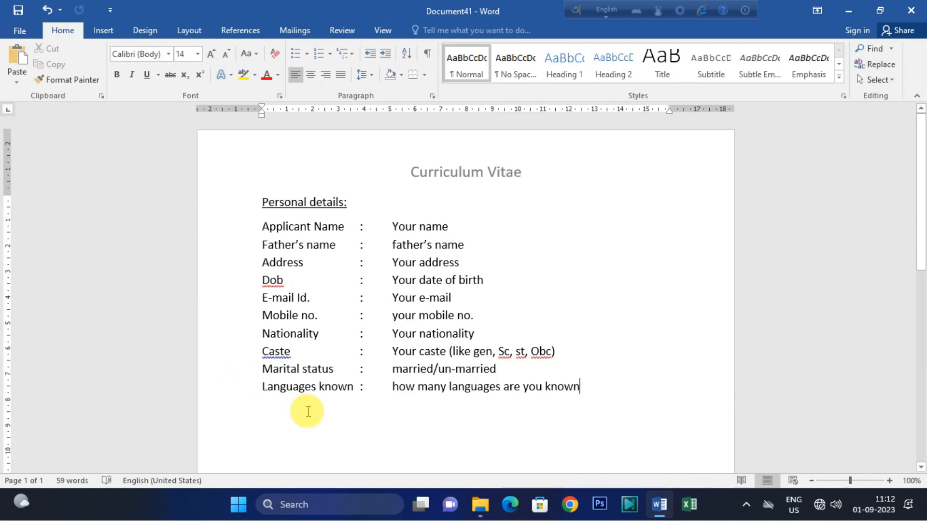
pyautogui.press('Return')
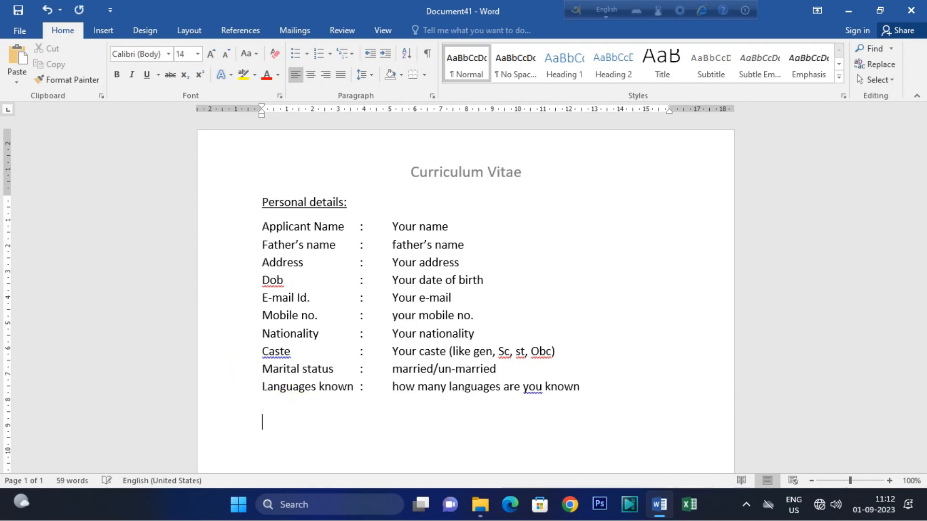
# - Add an underlined "Academic Qualification:" heading below the personal details and start a new line without underlining
pyautogui.write('Academic ')
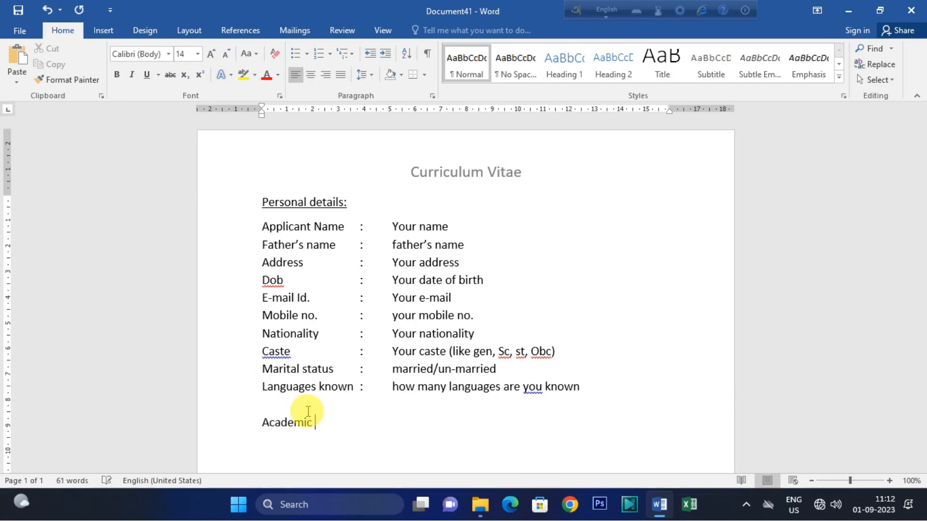
pyautogui.write('Qualification')
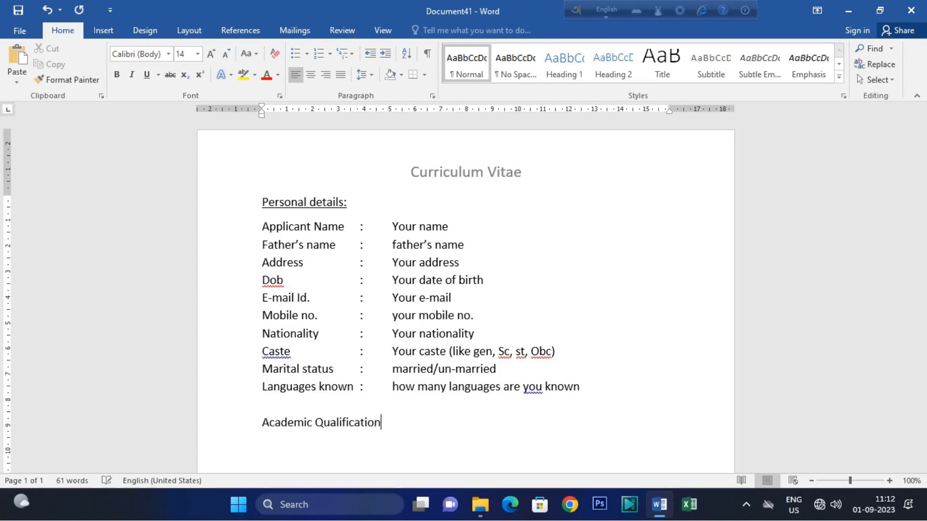
pyautogui.write(':')
pyautogui.click(213, 426)
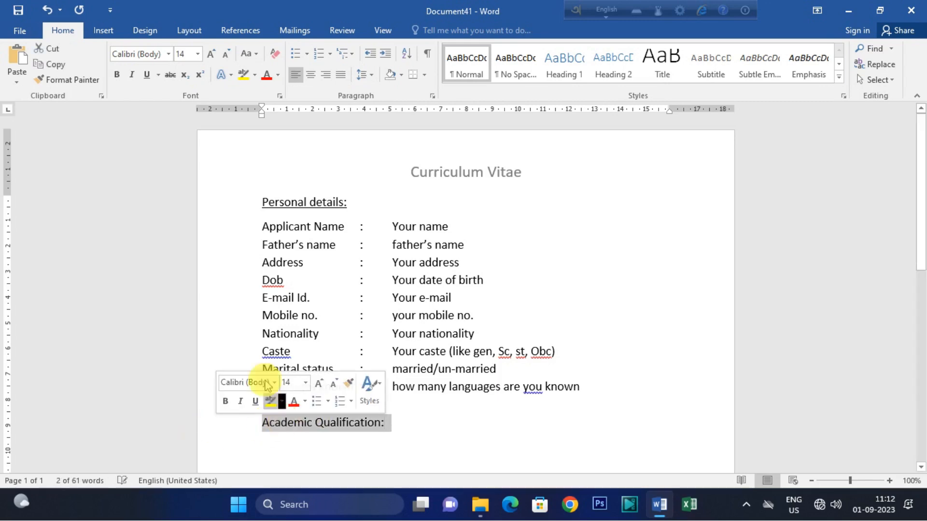
pyautogui.click(147, 78)
pyautogui.click(397, 424)
pyautogui.press('Return')
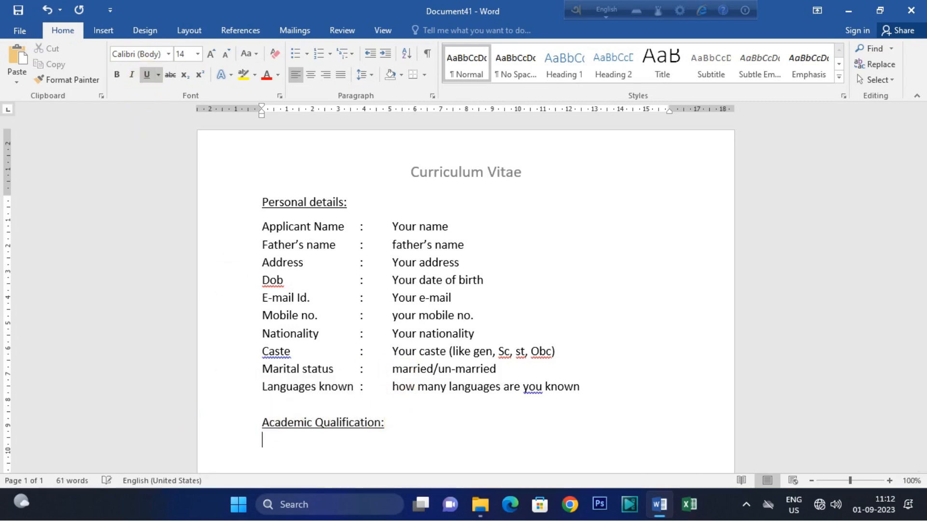
pyautogui.click(147, 74)
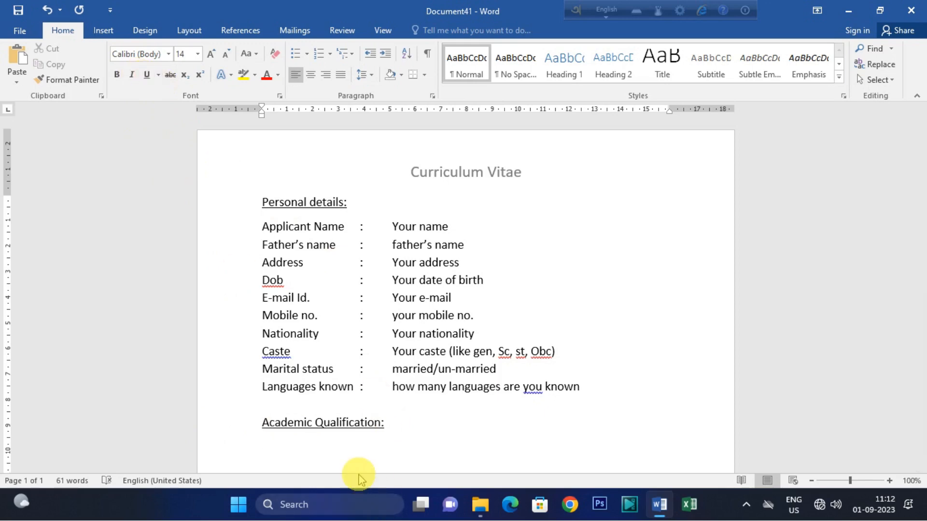
# - Insert a table with four columns and three rows below the "Academic Qualification:" heading
pyautogui.scroll(-5, 389, 430)
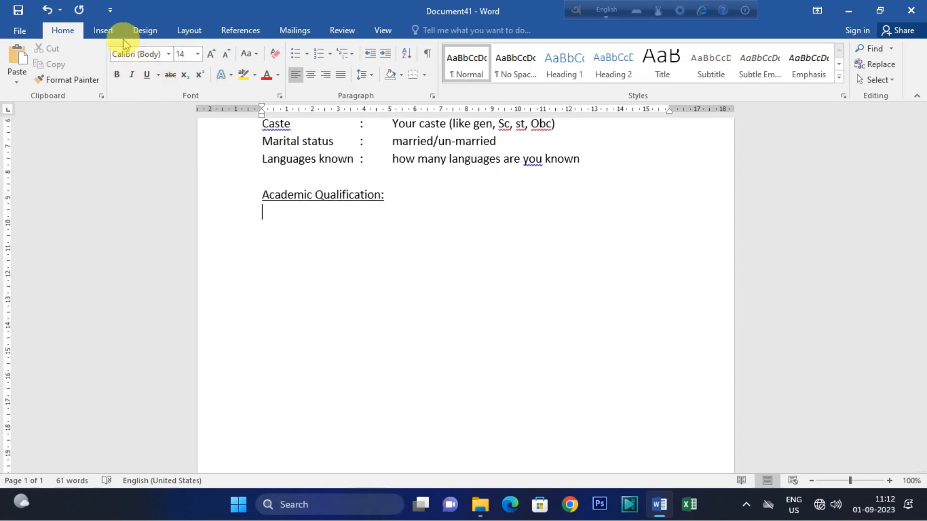
pyautogui.click(103, 30)
pyautogui.click(88, 63)
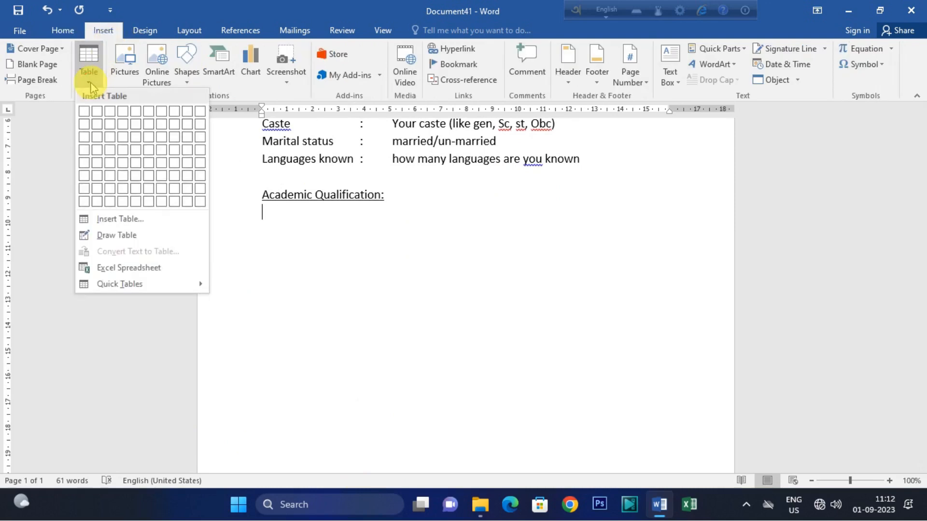
pyautogui.click(124, 137)
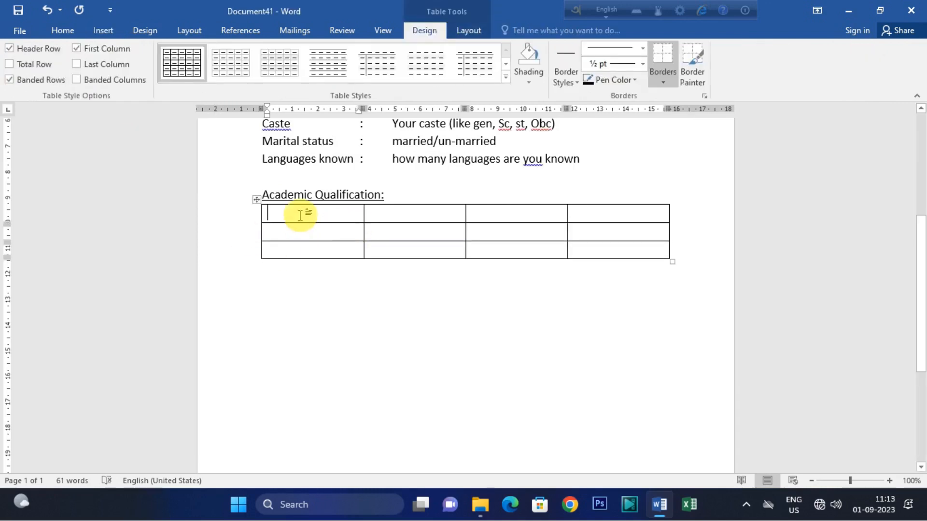
# - Fill the first two header cells of the qualification table with "Examination" and "Board/University"
pyautogui.write('Examination')
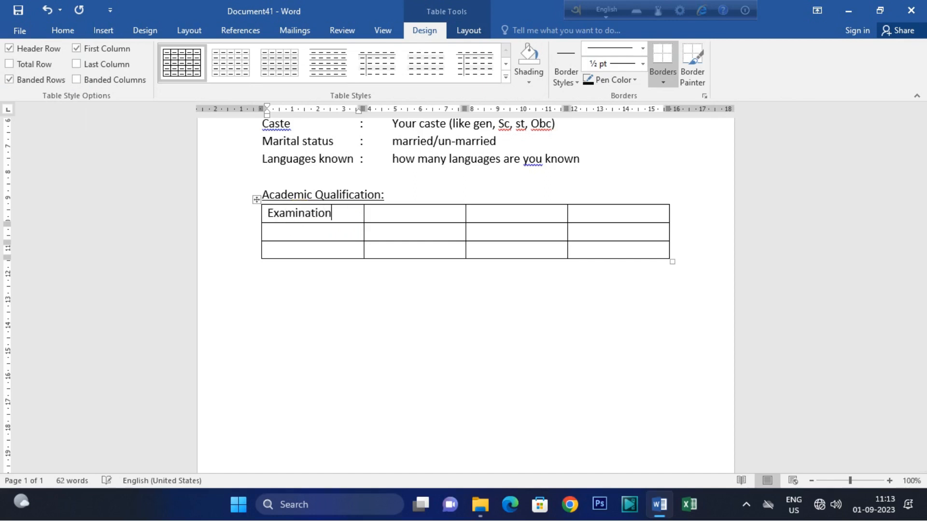
pyautogui.press('Tab')
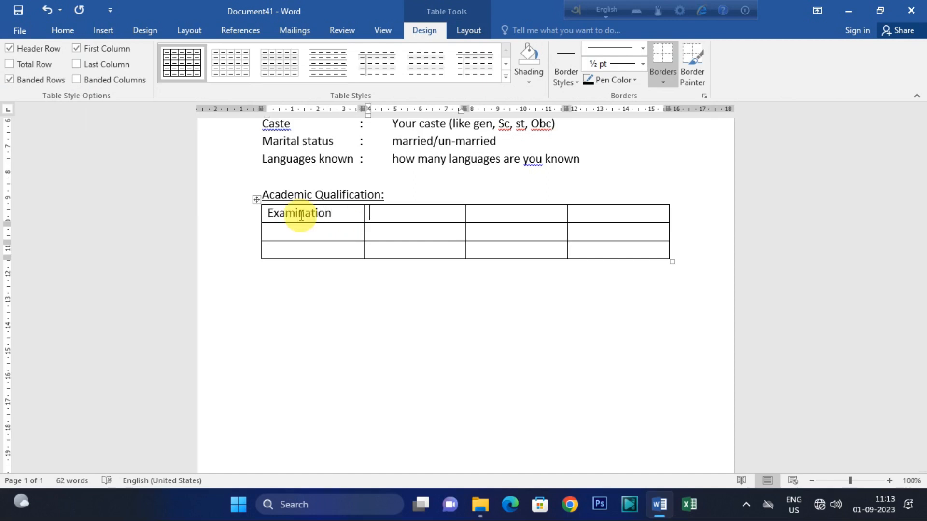
pyautogui.write('Boa')
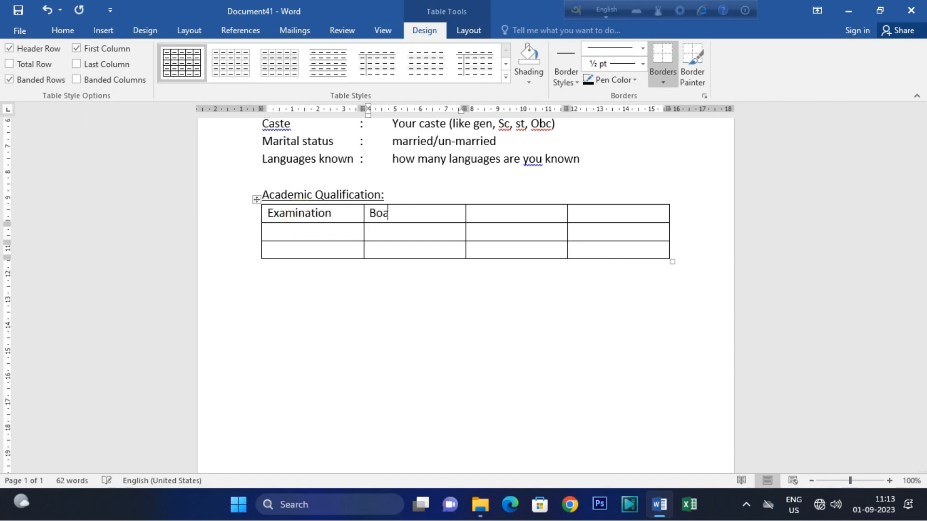
pyautogui.write('rd/University')
pyautogui.press('Tab')
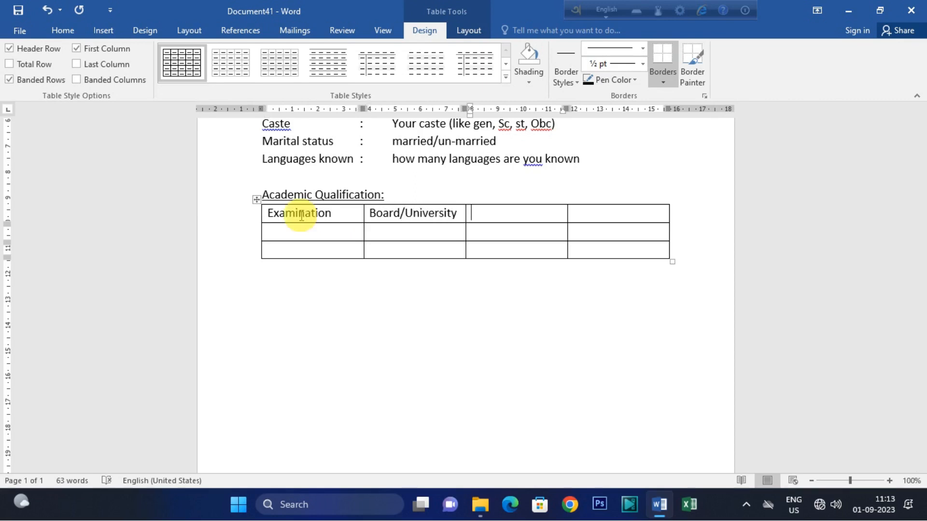
# - Fill the last two header cells of the qualification table with "Passing year" and "Marks (percentage)"
pyautogui.write('Passing yaer')
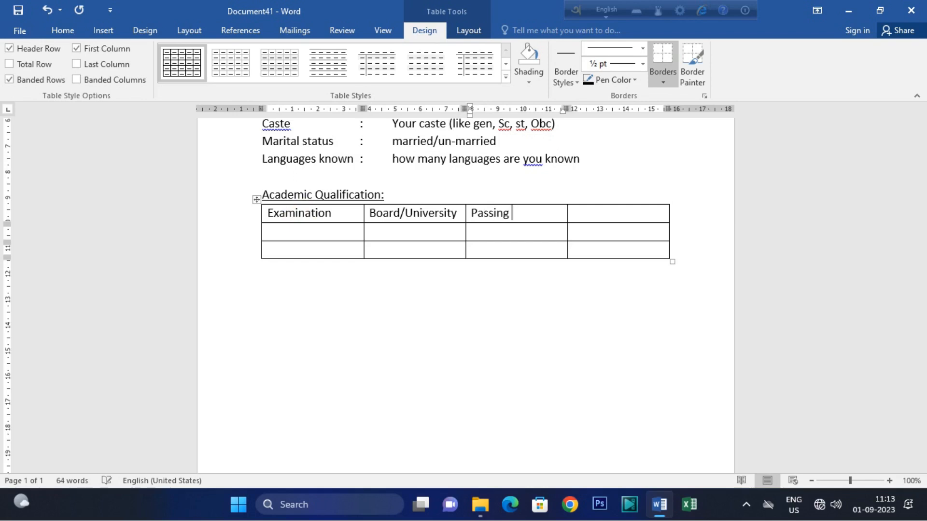
pyautogui.press('BackSpace')
pyautogui.press('BackSpace')
pyautogui.press('BackSpace')
pyautogui.press('BackSpace')
pyautogui.write('year')
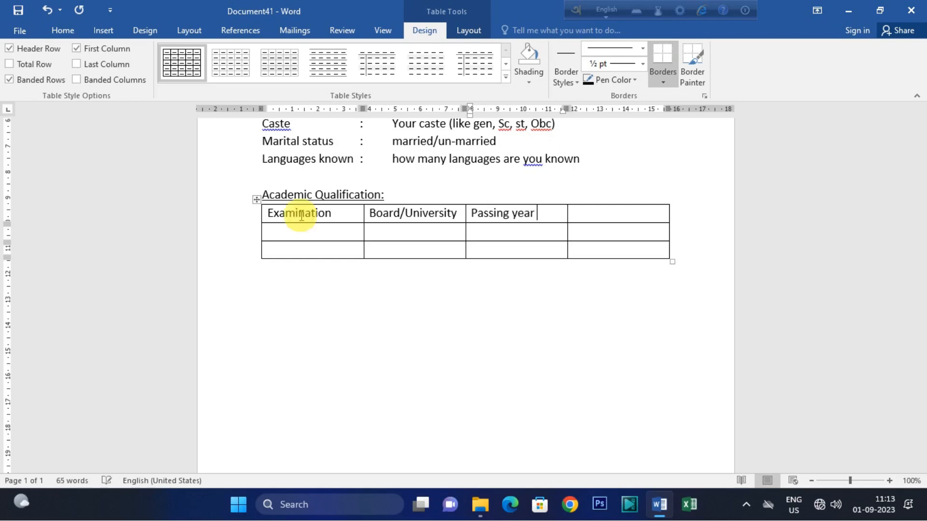
pyautogui.press('Tab')
pyautogui.write('marks')
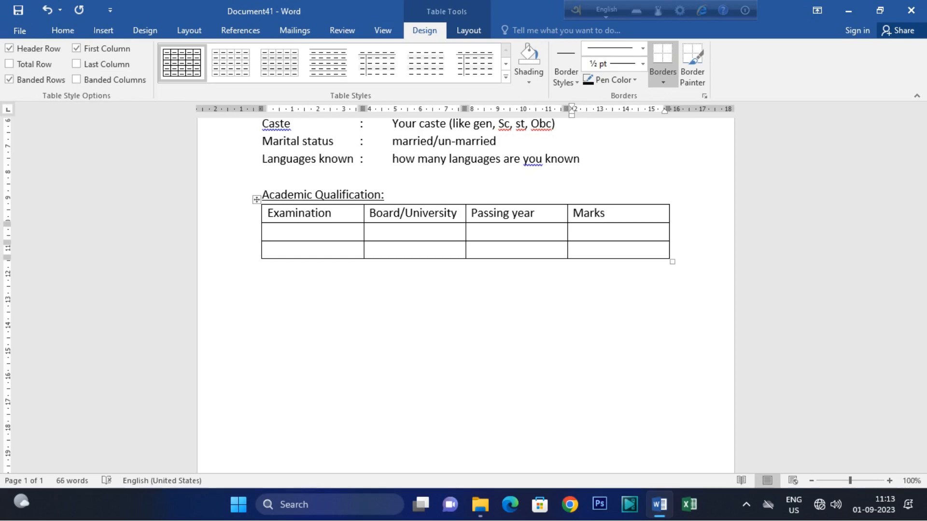
pyautogui.write('percentage)')
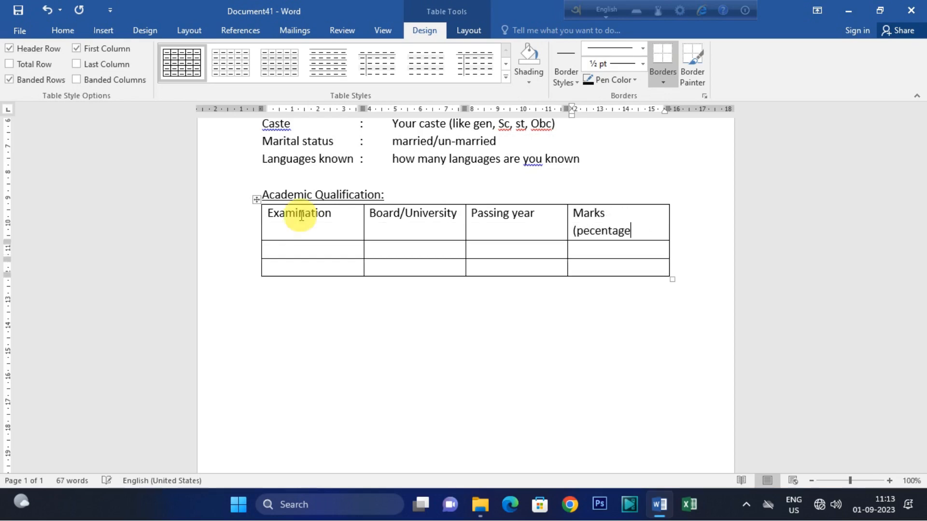
# - Fill the first two cells of the qualification table's second row with "10th" and "Write school board"
pyautogui.press('Tab')
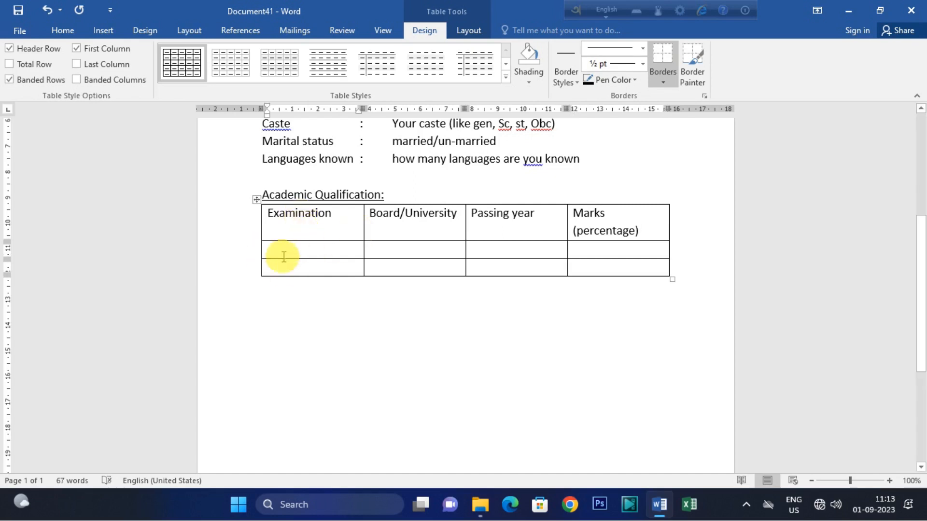
pyautogui.write('10th')
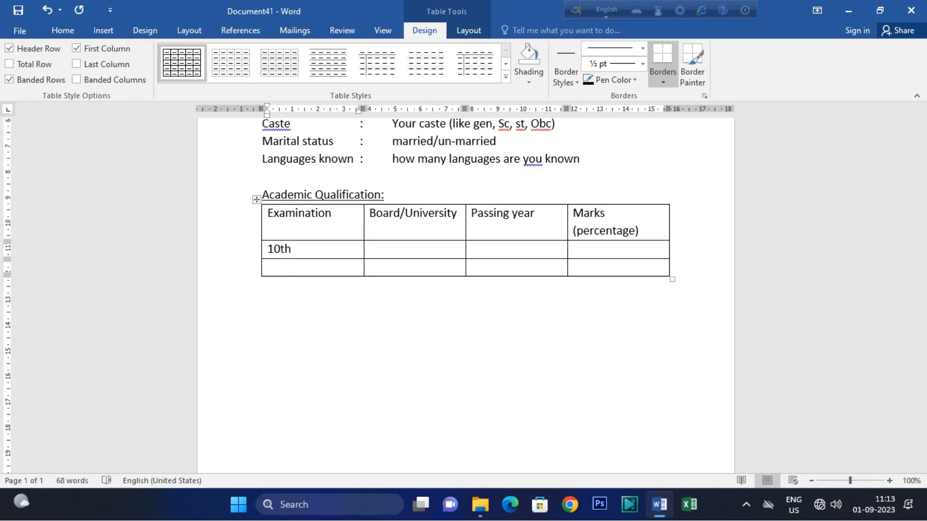
pyautogui.press('Tab')
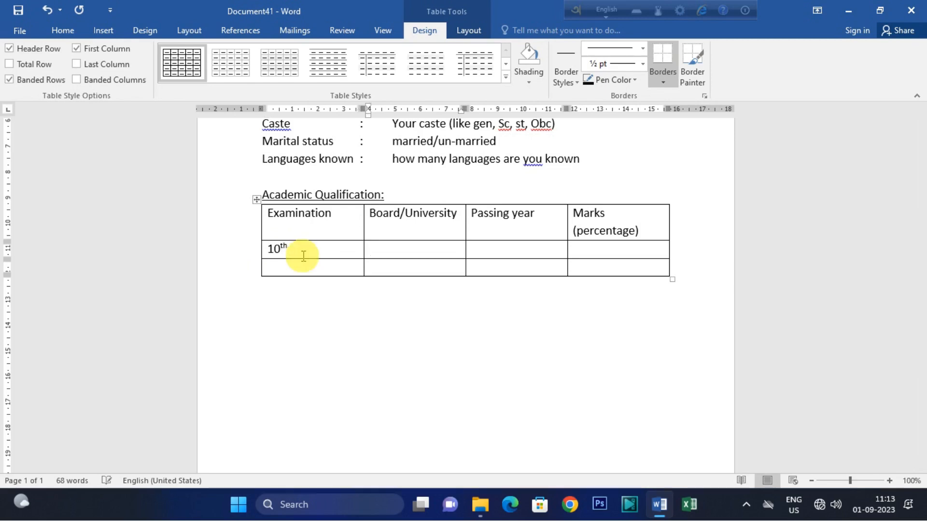
pyautogui.write('wr')
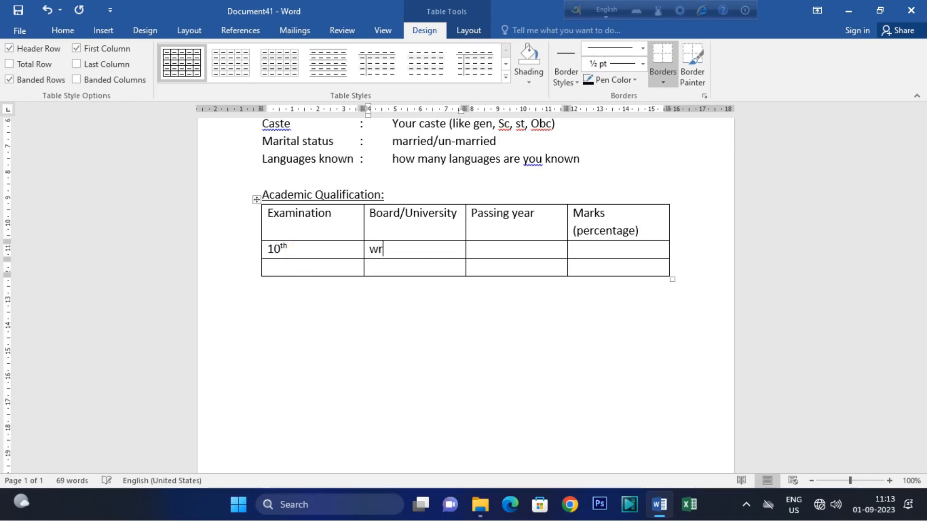
pyautogui.write('ite school board')
# - Complete the 10th row with "Write passing year" and "Write marks by percentage (like 75%)"
pyautogui.press('Tab')
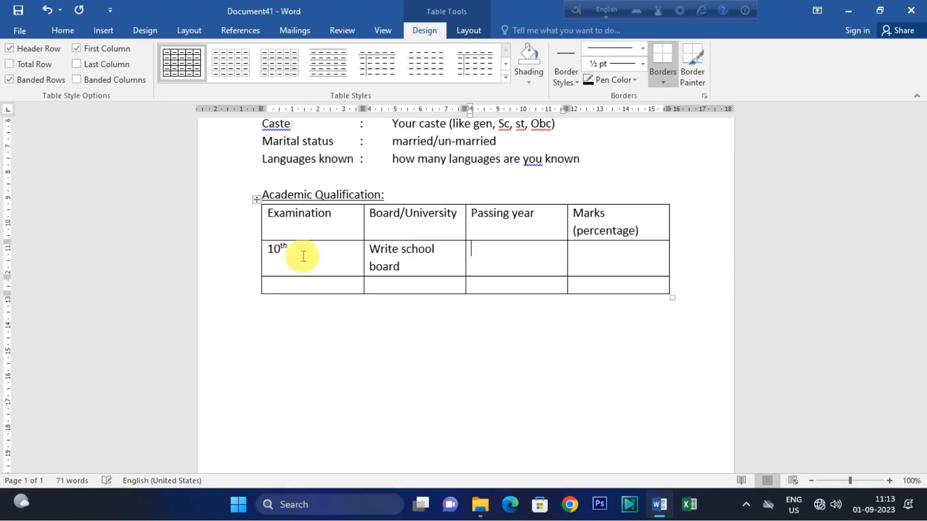
pyautogui.write('write')
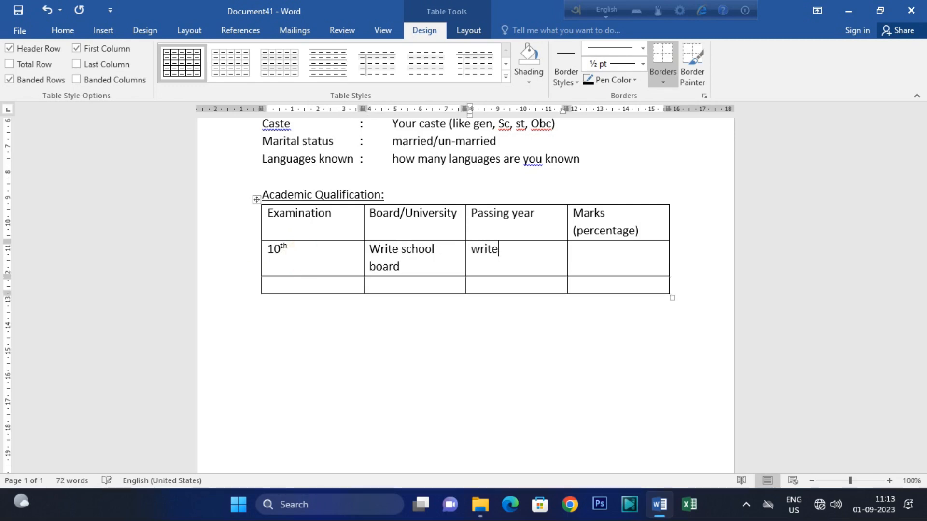
pyautogui.write(' passing year')
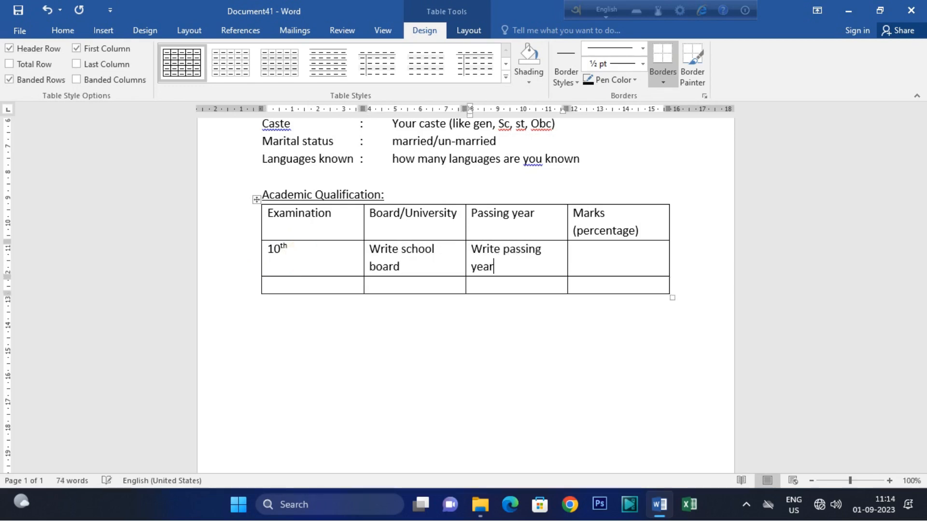
pyautogui.press('Tab')
pyautogui.write('write ')
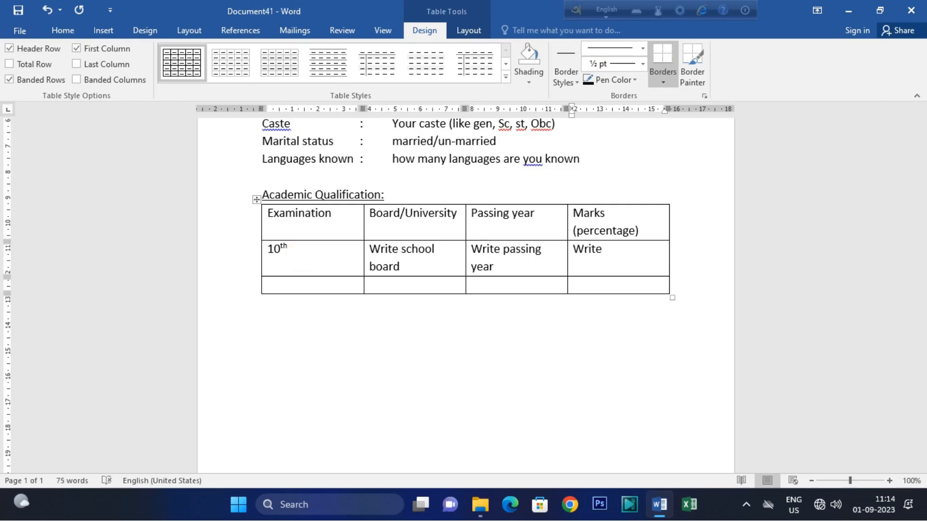
pyautogui.write('marks by perc')
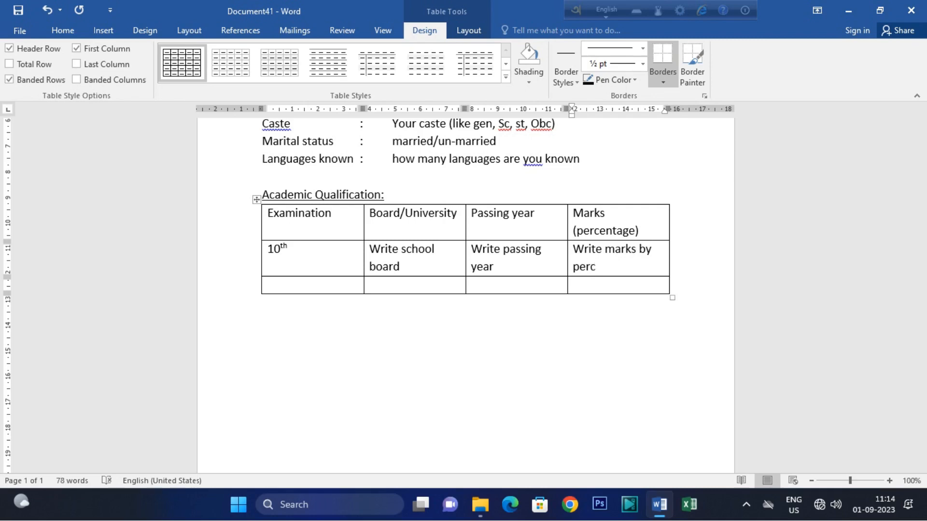
pyautogui.write('entage (like 75')
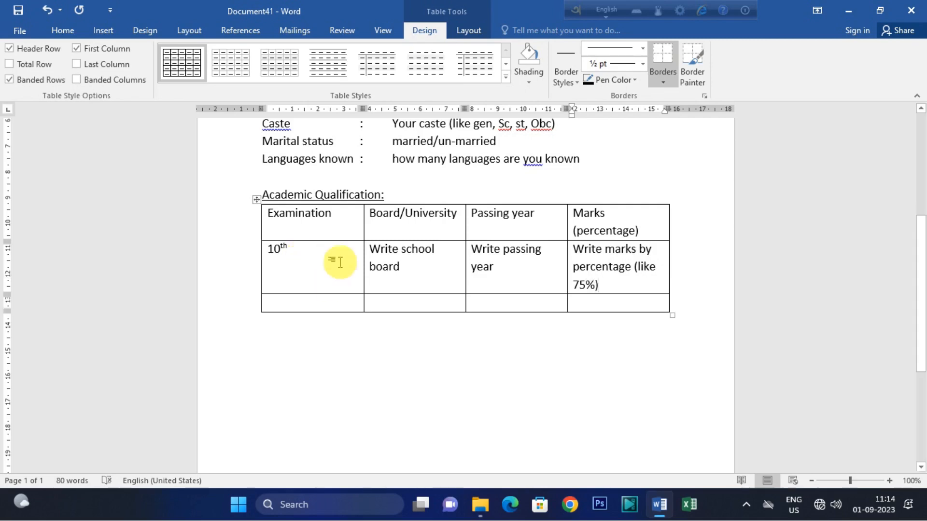
# - Enter "12th" in the last row's examination cell and copy "Write school board" from the 10th row beside it
pyautogui.press('Tab')
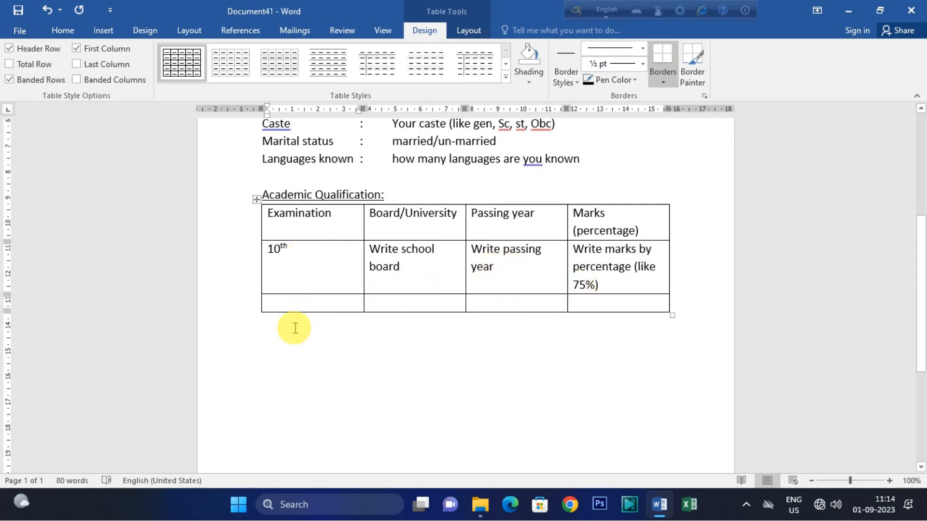
pyautogui.write('12th')
pyautogui.press('Tab')
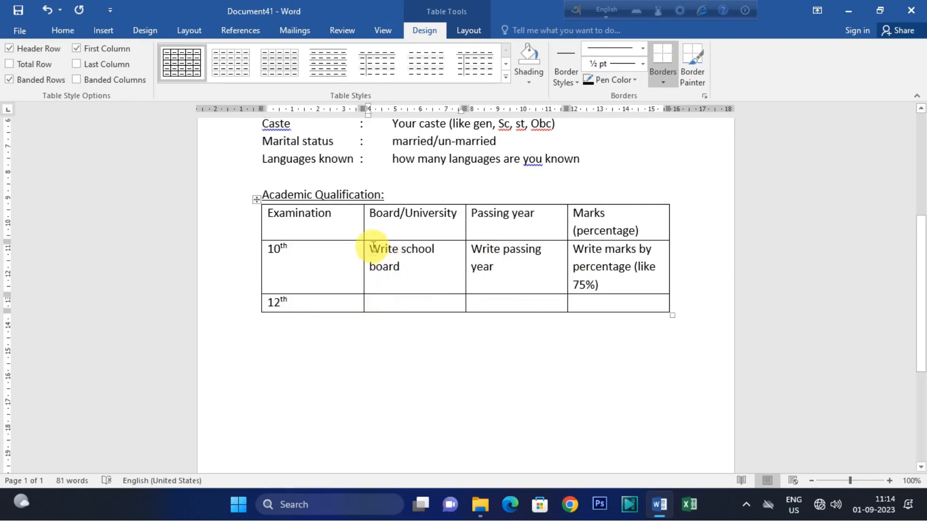
pyautogui.moveTo(370, 249); pyautogui.dragTo(405, 267)
pyautogui.hotkey('ctrl', 'c')
pyautogui.click(389, 302)
pyautogui.hotkey('ctrl', 'v')
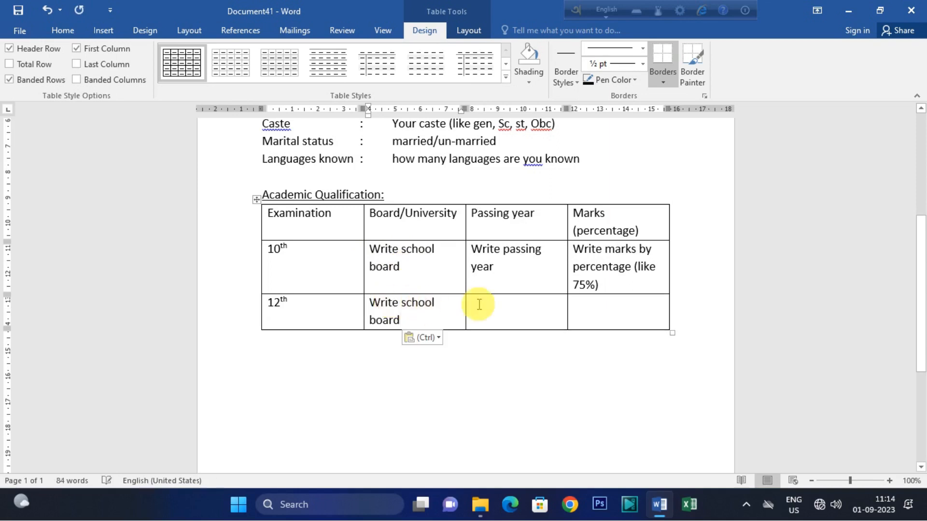
# - Copy "Write passing year" from the 10th row into the 12th row and enter "75%" as its marks
pyautogui.click(467, 250)
pyautogui.hotkey('ctrl', 'c')
pyautogui.click(496, 304)
pyautogui.hotkey('ctrl', 'v')
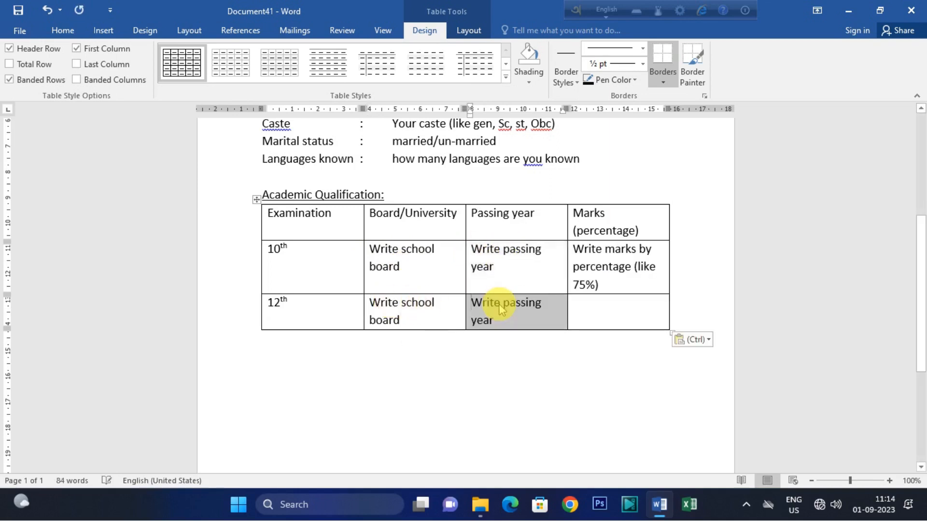
pyautogui.click(597, 288)
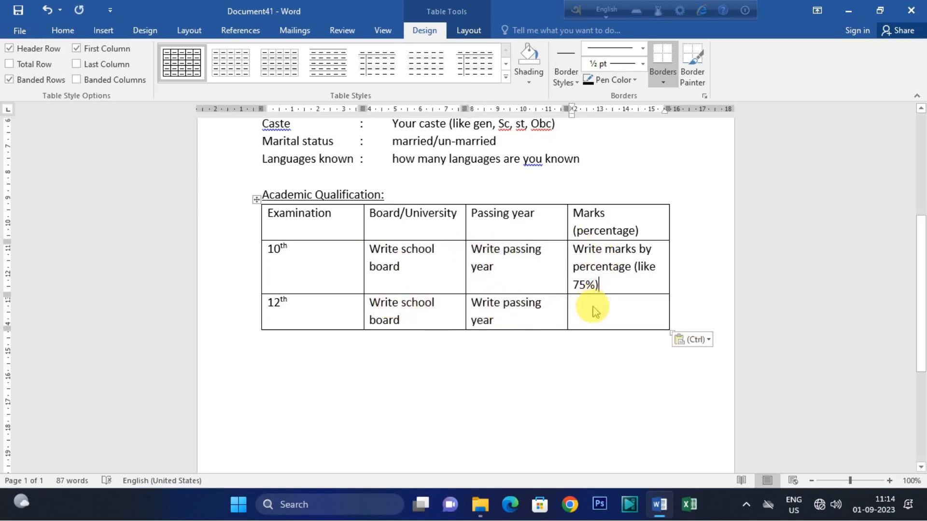
pyautogui.click(601, 311)
pyautogui.write('75%')
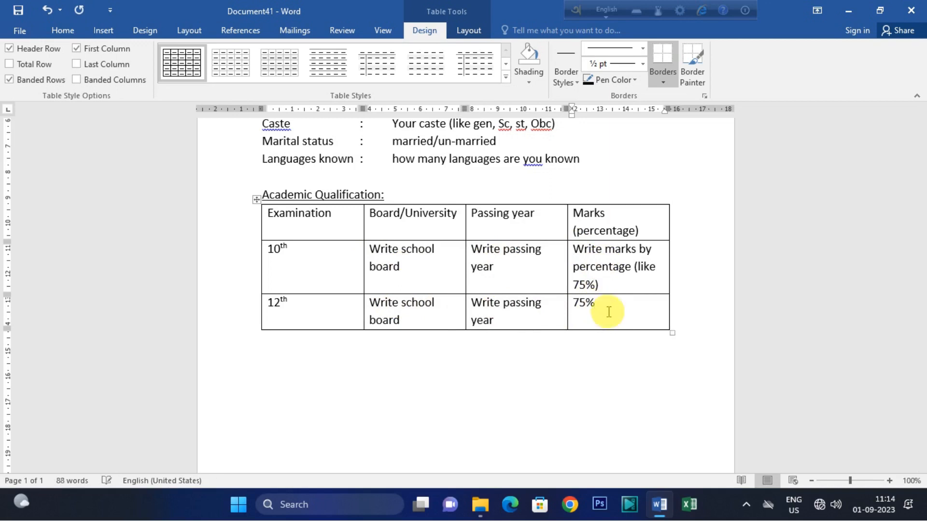
# - Add a new table row and fill its first two cells with "UG (under graduate)" and "Write university"
pyautogui.press('Tab')
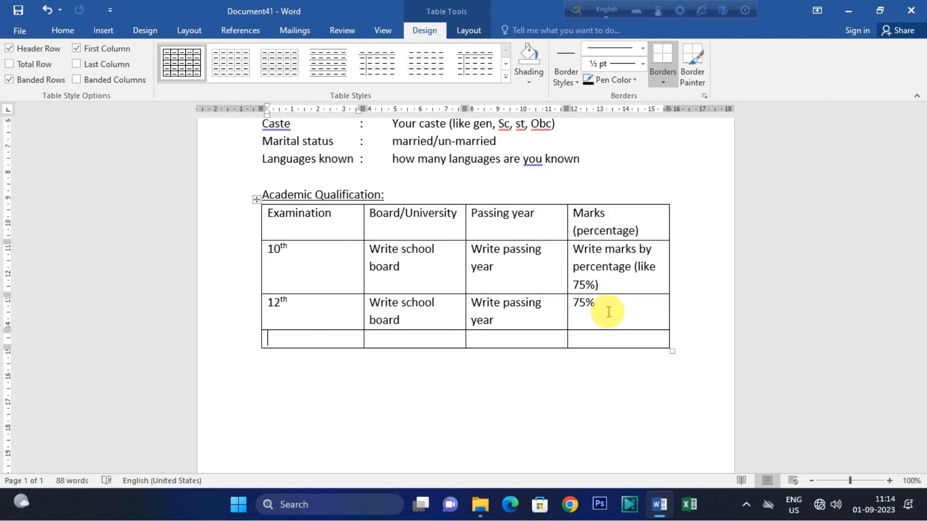
pyautogui.write('UG (under graduta')
pyautogui.press('BackSpace')
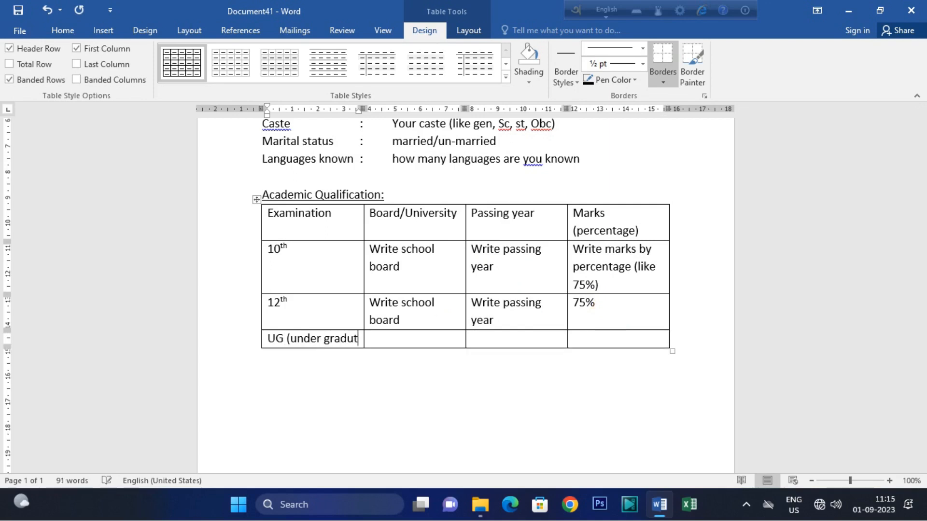
pyautogui.write('ate)')
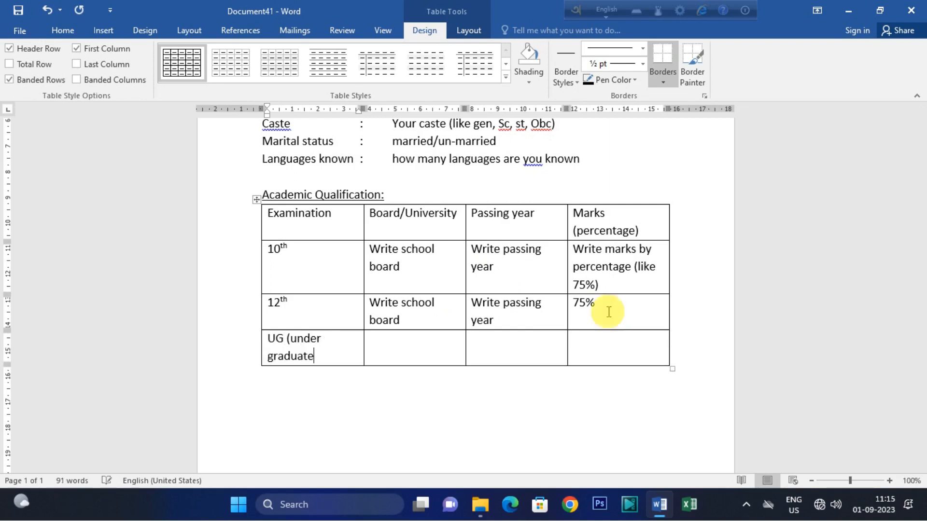
pyautogui.press('Tab')
pyautogui.write('write u')
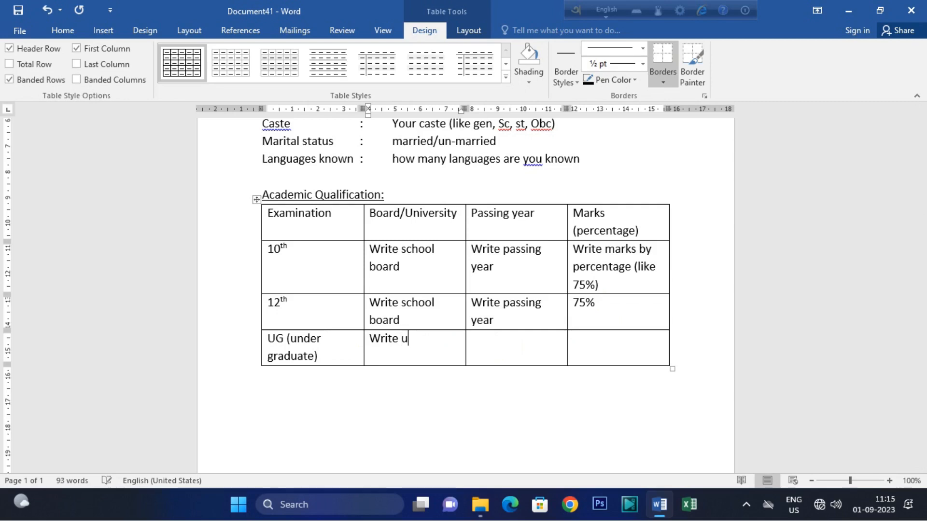
pyautogui.write('niversity')
# - Copy "Write passing year" from the 12th row into the UG row and enter "60%" as its marks
pyautogui.press('Tab')
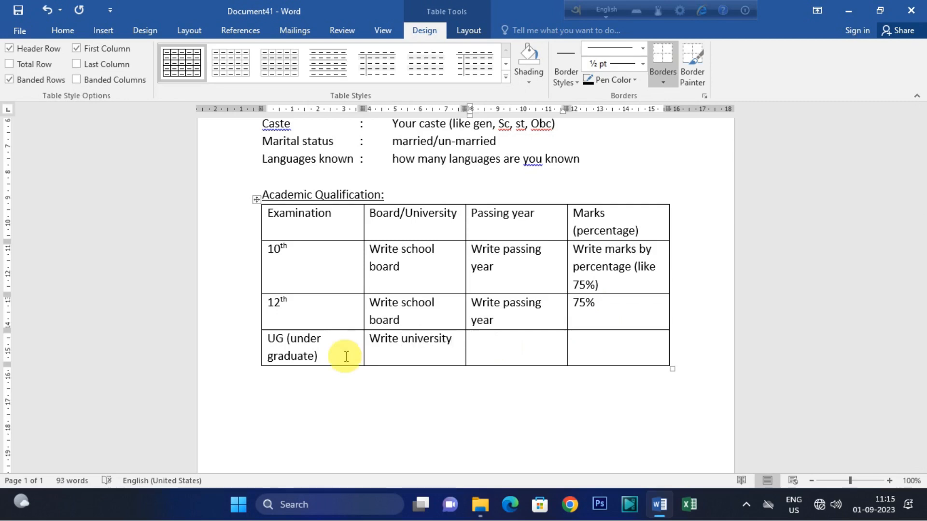
pyautogui.click(504, 316)
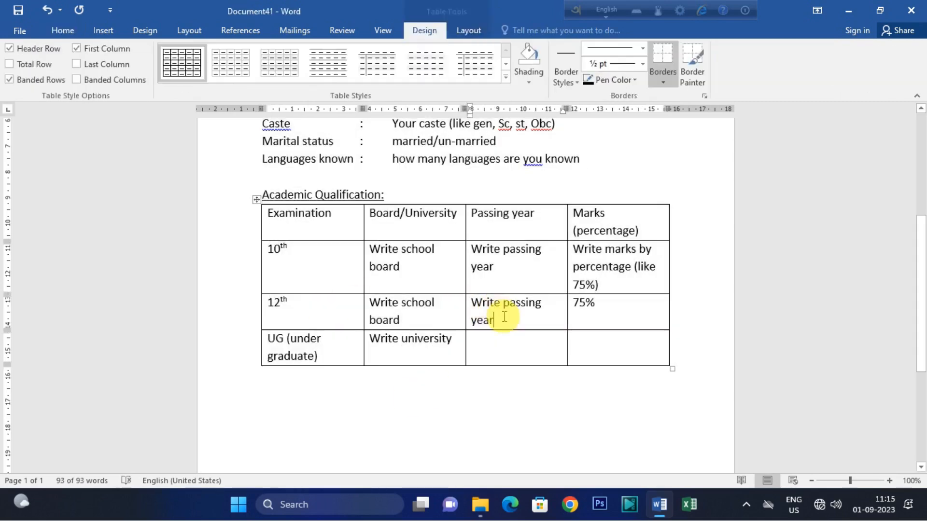
pyautogui.moveTo(485, 302); pyautogui.dragTo(505, 317)
pyautogui.hotkey('ctrl', 'c')
pyautogui.click(498, 348)
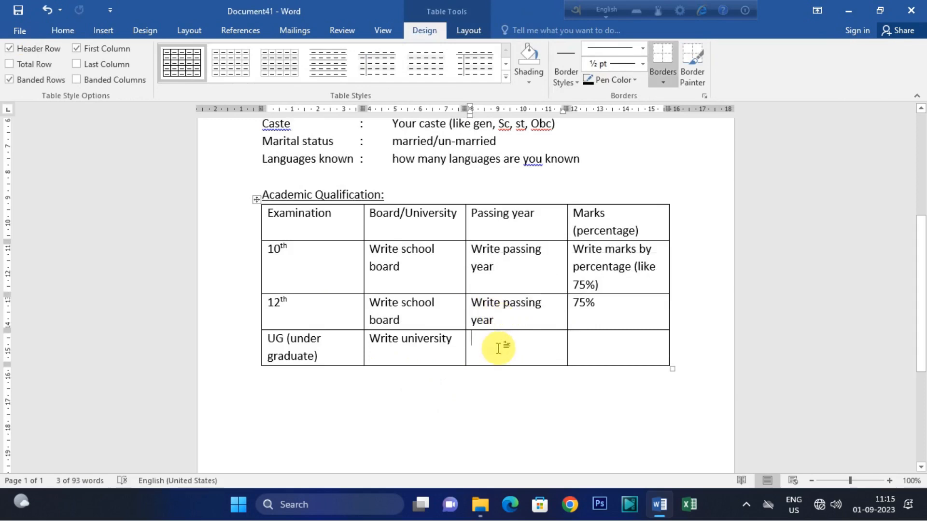
pyautogui.hotkey('ctrl', 'v')
pyautogui.click(593, 347)
pyautogui.write('60%')
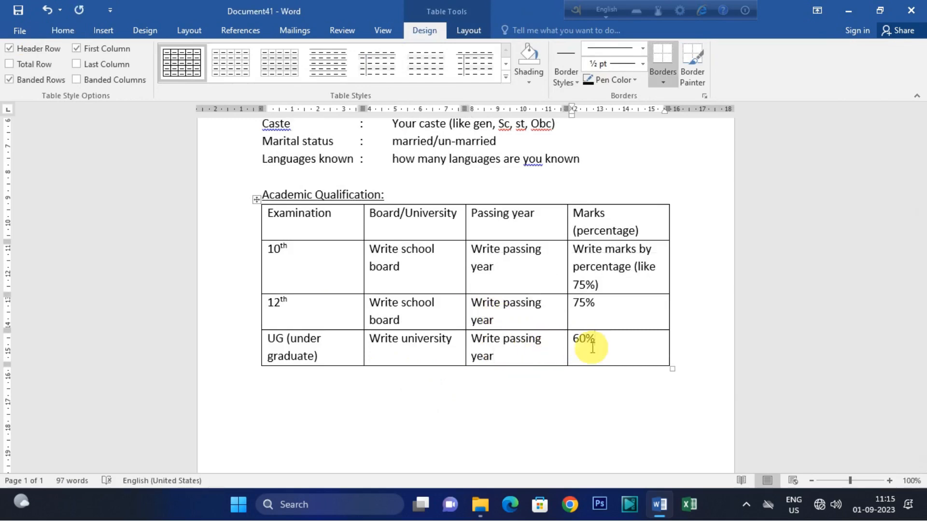
pyautogui.press('Return')
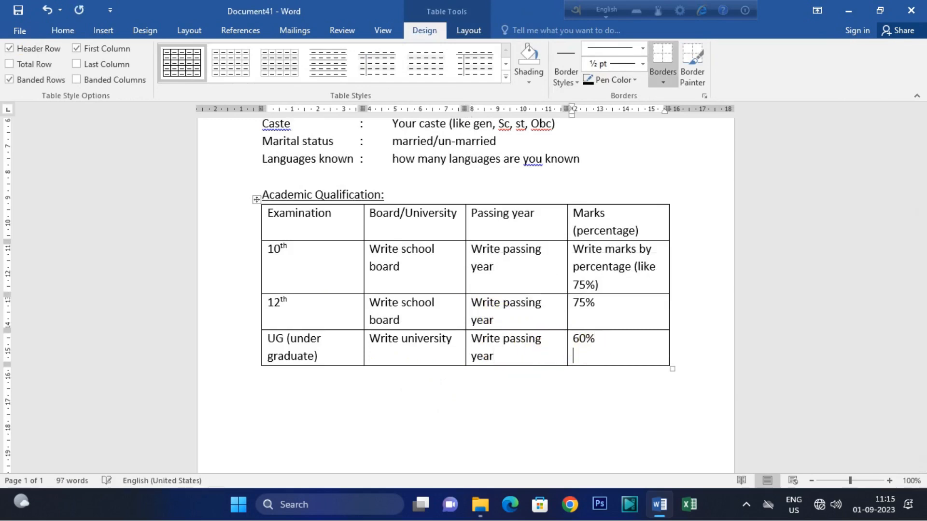
# - Add another table row and fill its first two cells with "PG (Post-Graduate)" and "Write university"
pyautogui.press('Tab')
pyautogui.write('PG ')
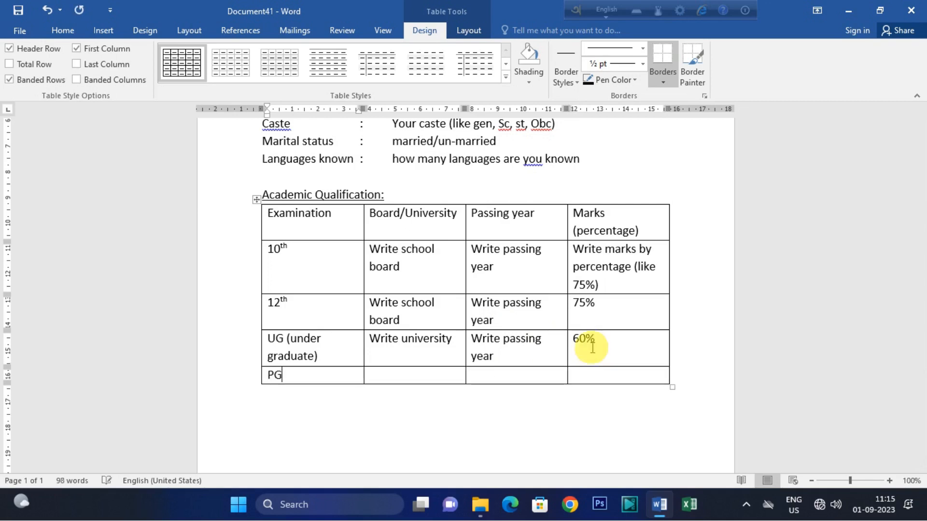
pyautogui.write('(Post-')
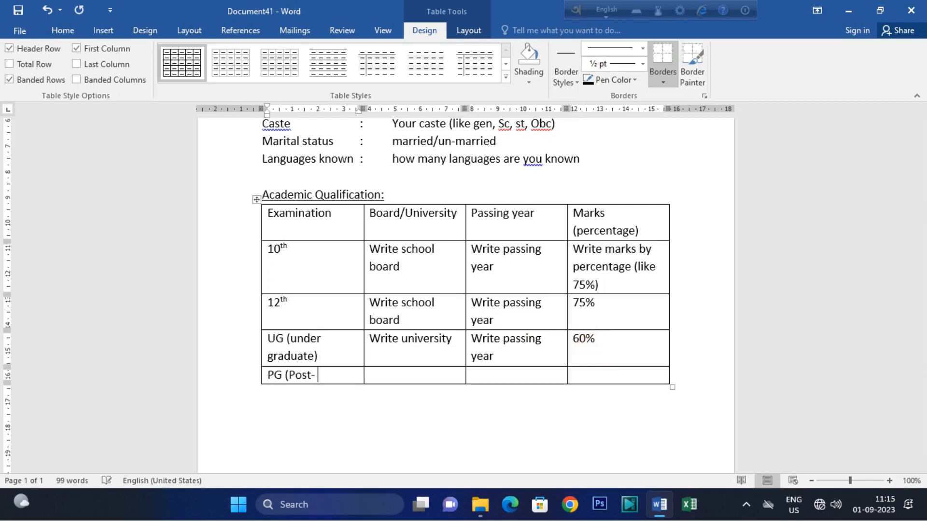
pyautogui.write('Graduate)')
pyautogui.press('Tab')
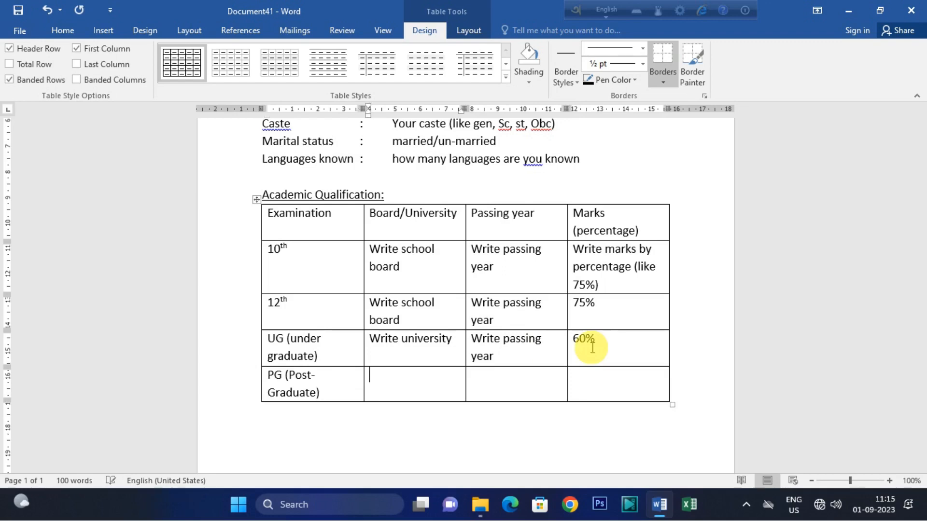
pyautogui.write('Write univ')
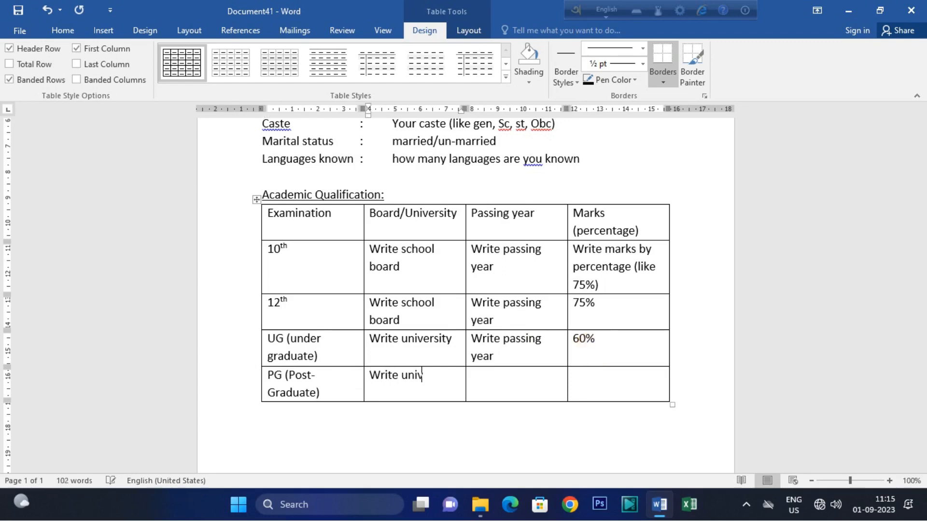
pyautogui.write('ersity')
# - Copy "Write passing year" from the UG row into the PG row and enter "60%" as its marks
pyautogui.press('Tab')
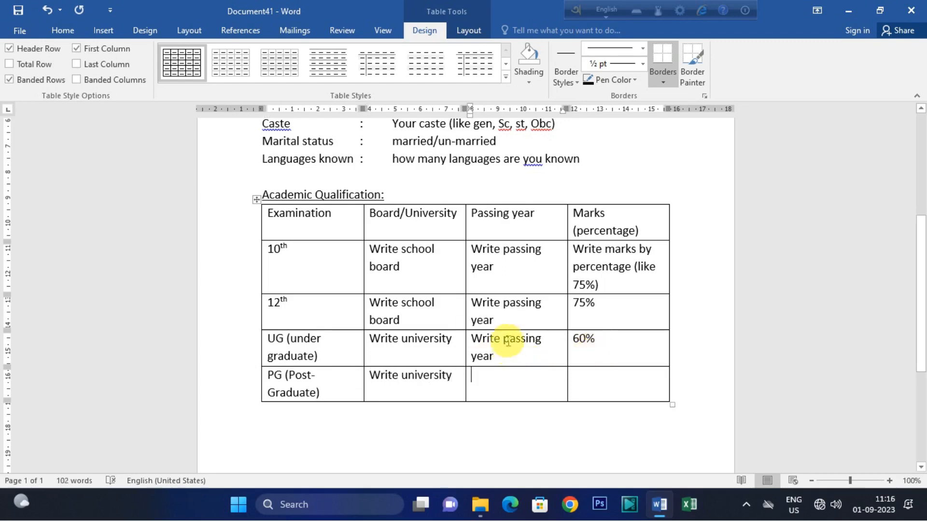
pyautogui.moveTo(473, 339); pyautogui.dragTo(507, 356)
pyautogui.hotkey('ctrl', 'c')
pyautogui.click(503, 372)
pyautogui.hotkey('ctrl', 'v')
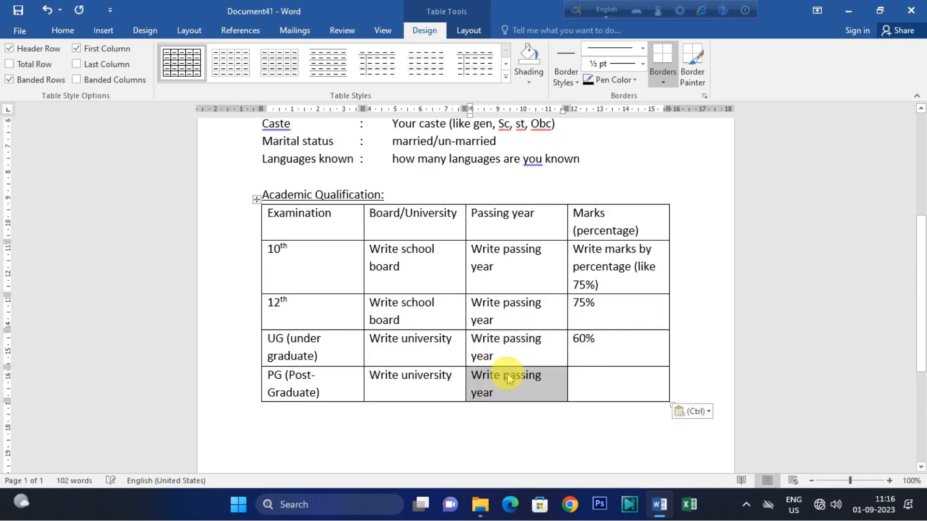
pyautogui.click(605, 381)
pyautogui.write('60%')
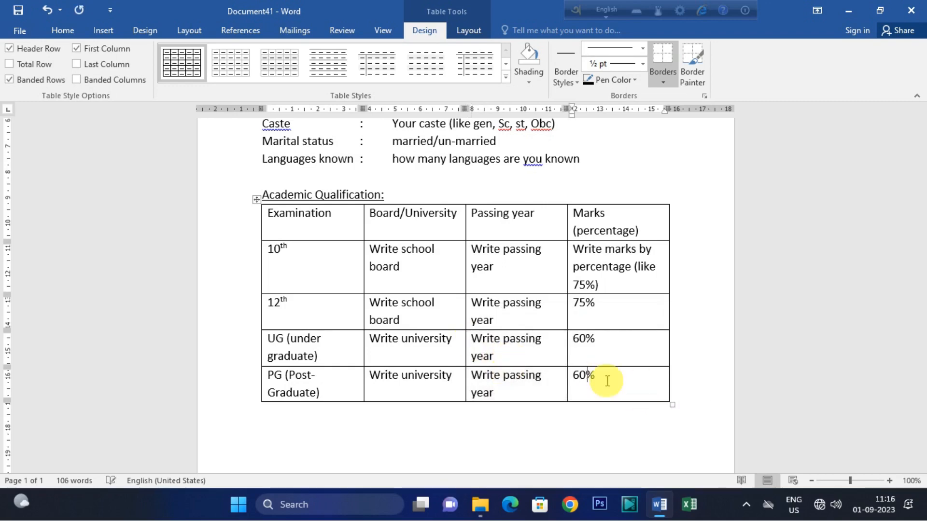
# - Add the underlined heading "Extra Curriculum qualification:" below the academic qualification table
pyautogui.scroll(-4, 343, 249)
pyautogui.click(342, 249)
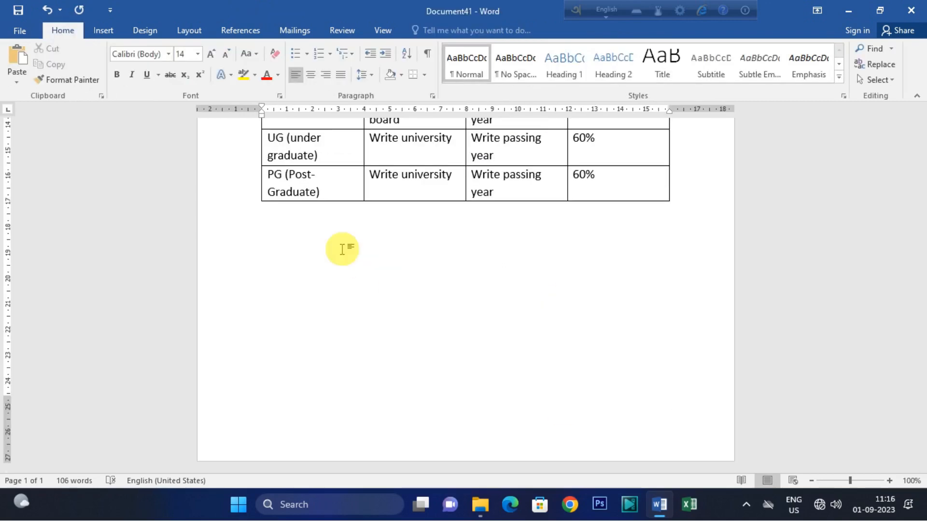
pyautogui.write('Extra Curric')
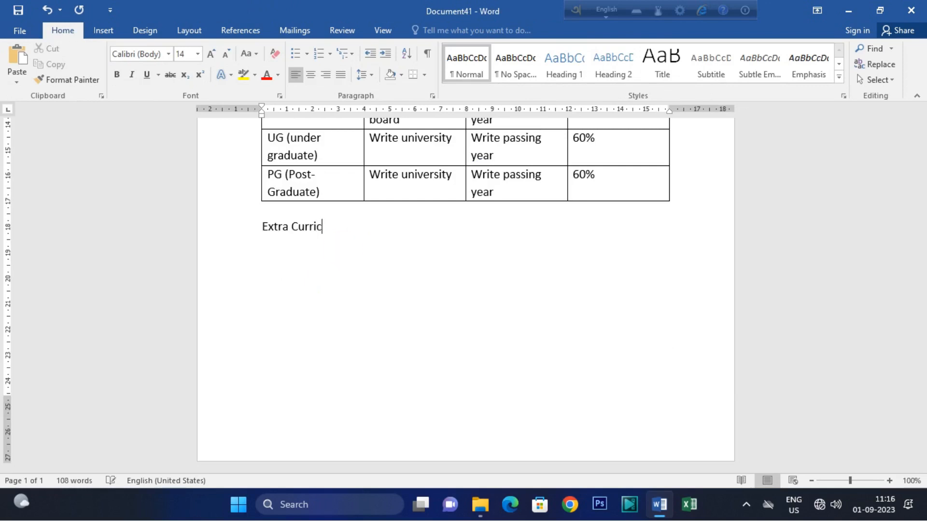
pyautogui.write('ulum')
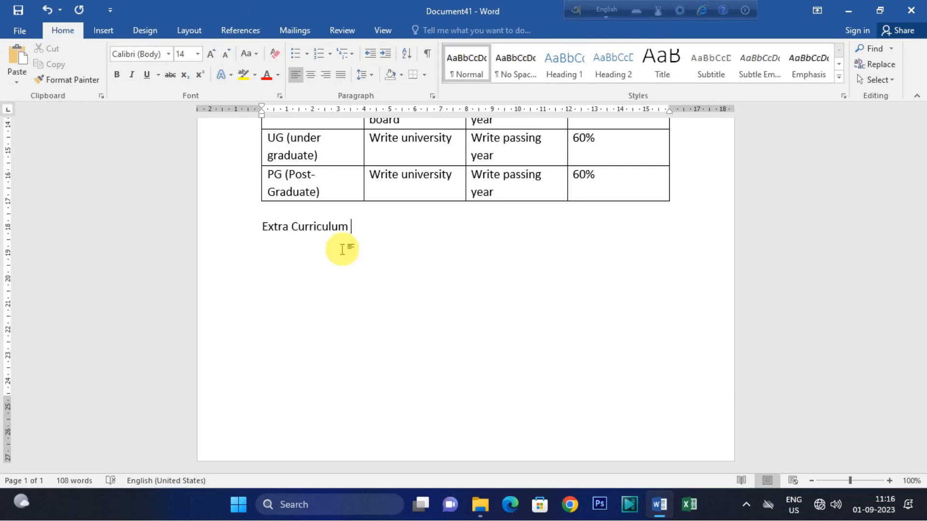
pyautogui.write(' qualification')
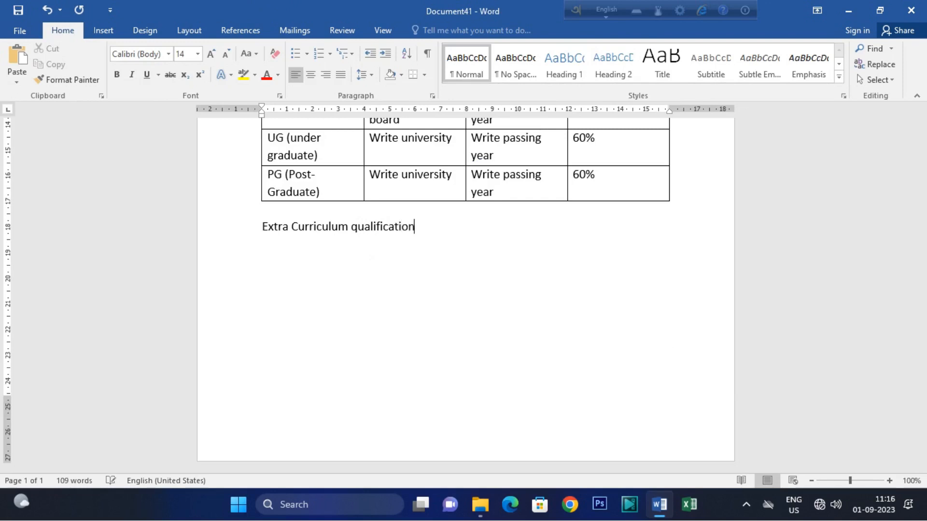
pyautogui.write(':')
pyautogui.click(248, 234)
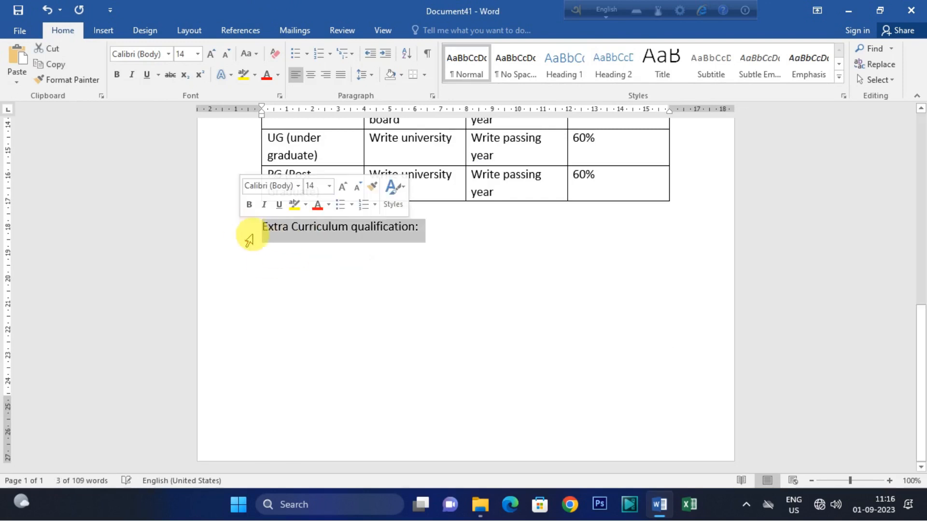
pyautogui.click(147, 75)
pyautogui.click(424, 231)
# - Add an arrow-bulleted line "Write here your extra curriculum qualification." under the new heading and end the list
pyautogui.press('Return')
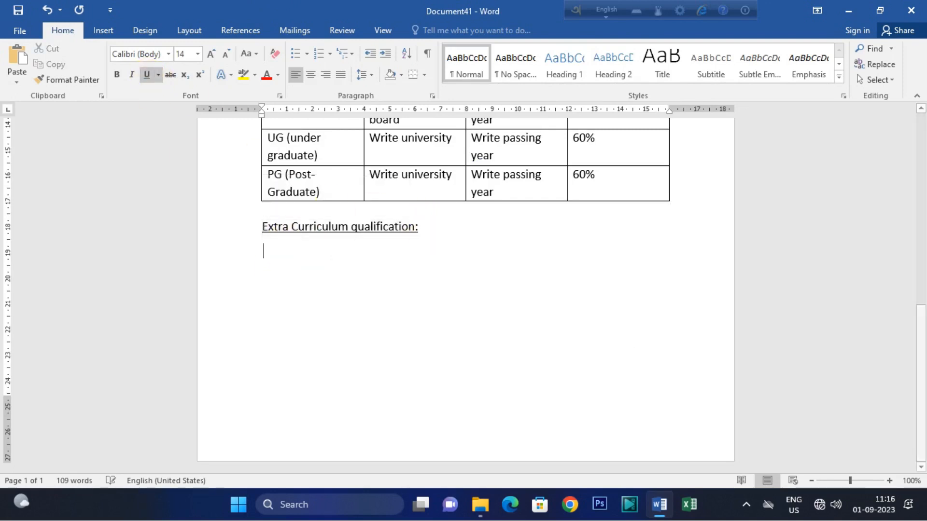
pyautogui.click(306, 54)
pyautogui.click(306, 95)
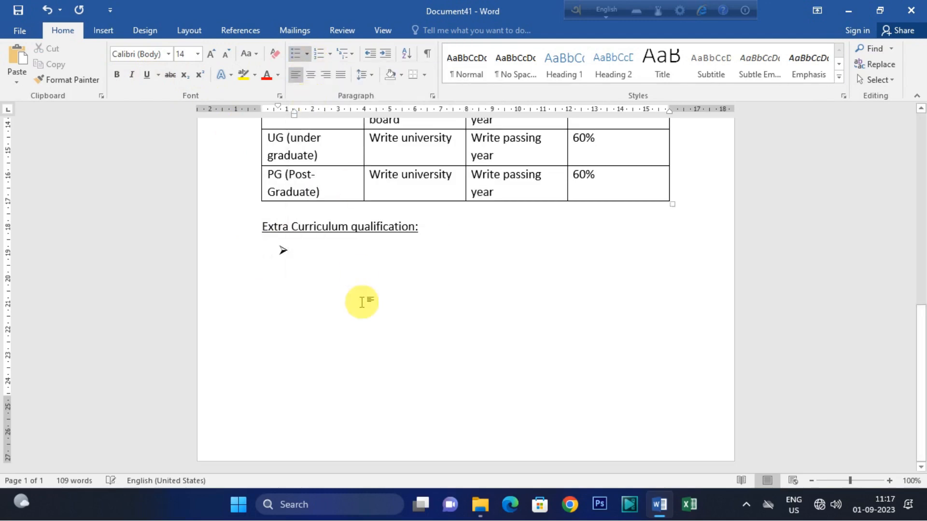
pyautogui.write('Write here yo')
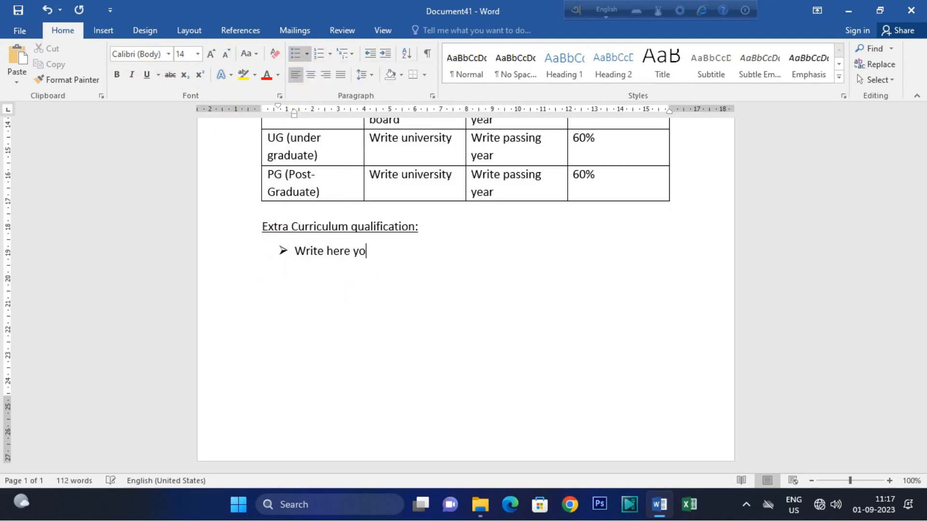
pyautogui.write('ur extra curriculum ')
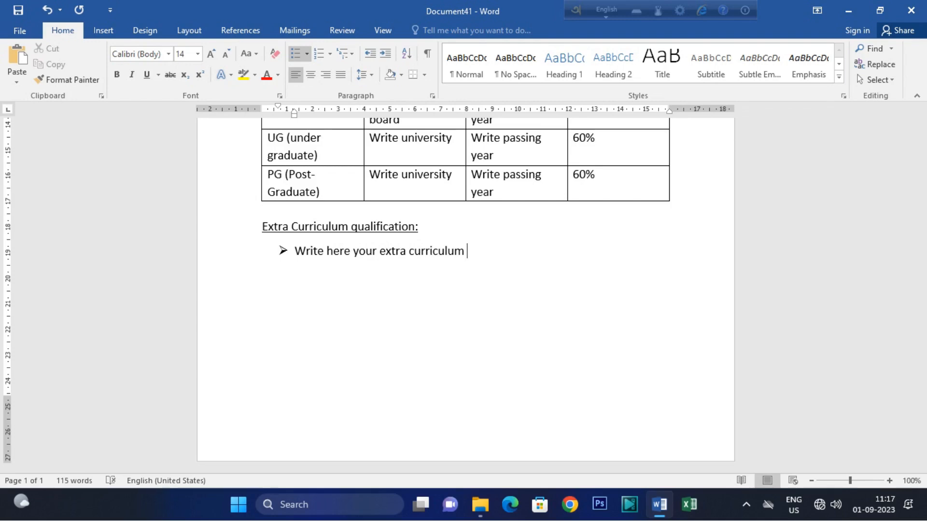
pyautogui.write('qualificatio')
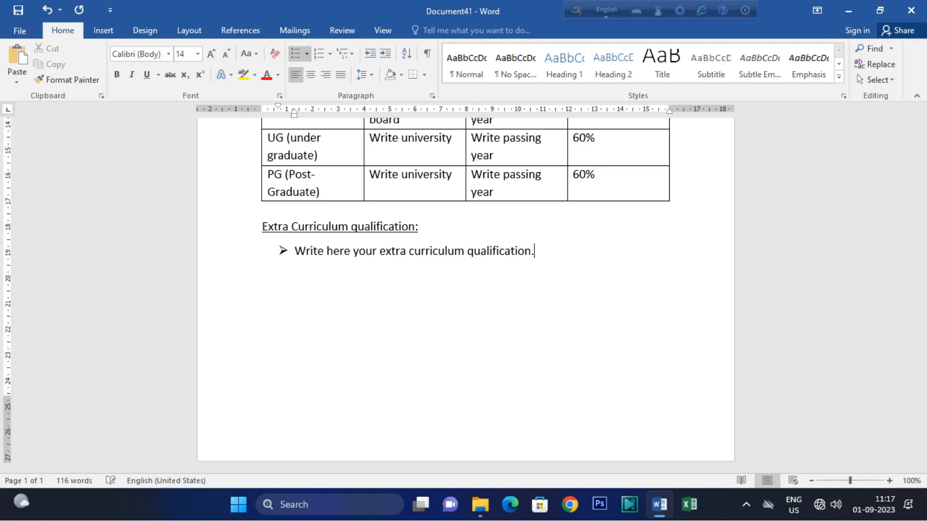
pyautogui.write('n.')
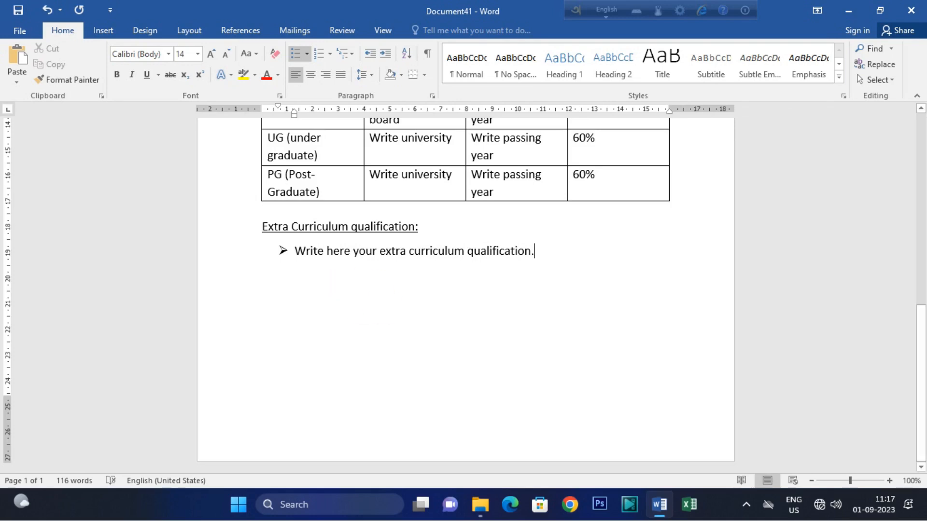
pyautogui.press('Return')
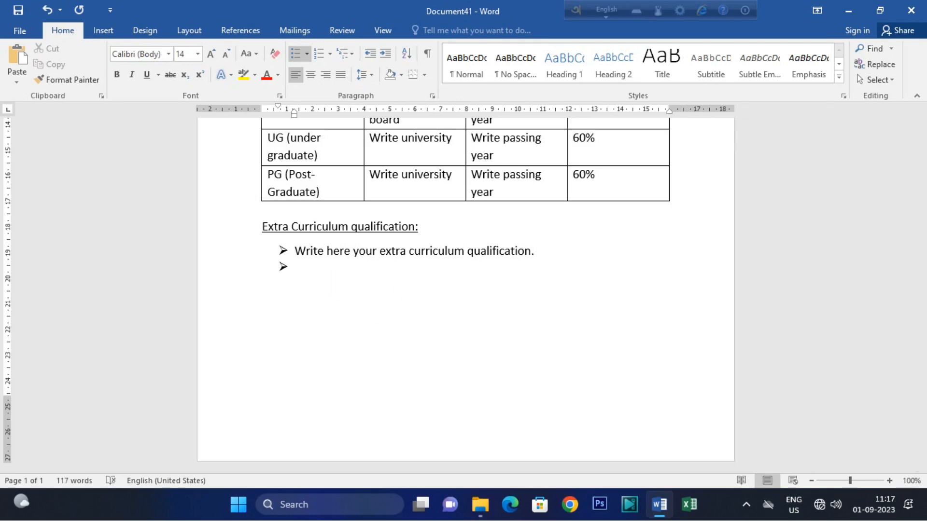
pyautogui.press('Return')
# - Write "Working experience:" below the bulleted line, with "Fresher/experienced" on the line under it
pyautogui.write('Working ')
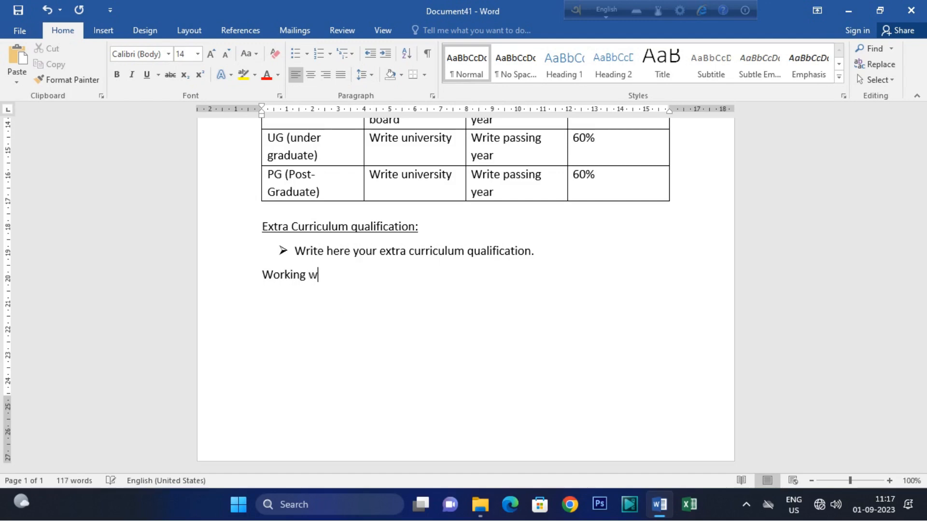
pyautogui.write('experience:')
pyautogui.press('Tab')
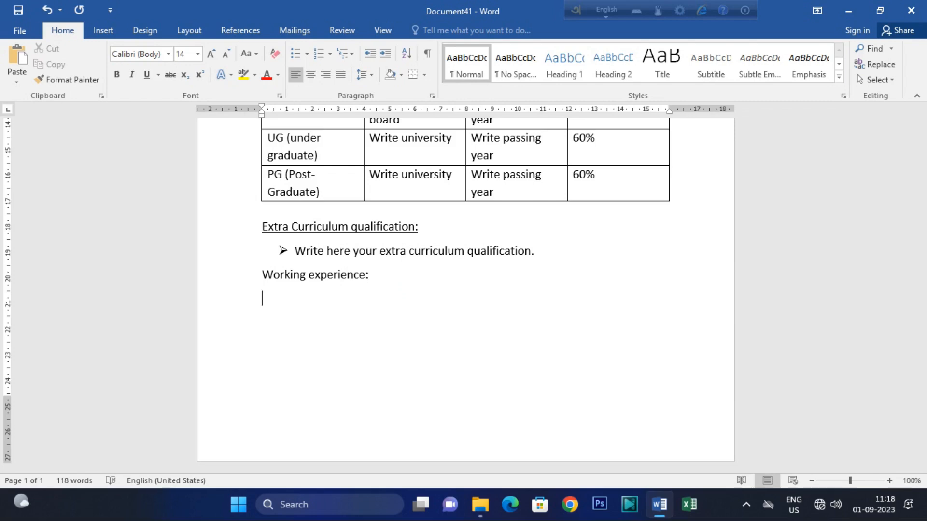
pyautogui.write('reshe')
pyautogui.write('r/')
pyautogui.write('expere')
pyautogui.write('ence')
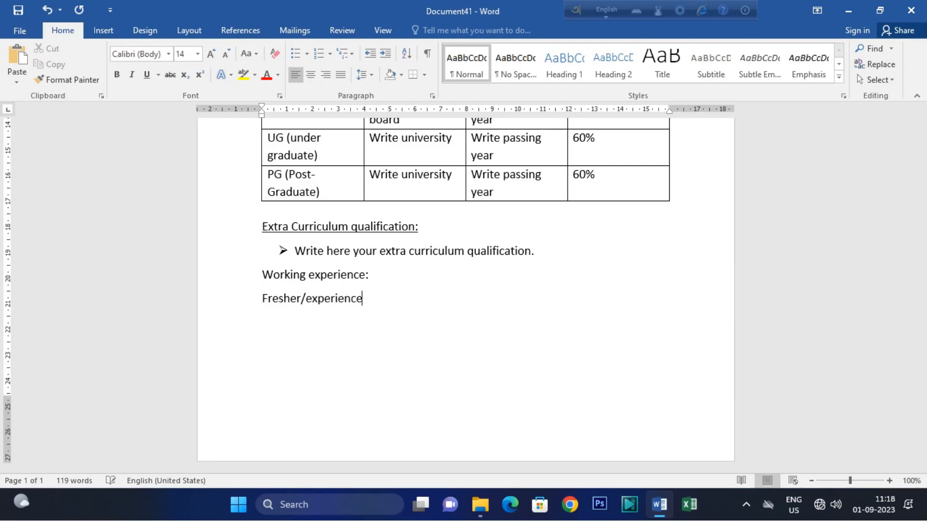
pyautogui.write('d')
# - Add the note "(if you experienced write here your experience)" on a new line under "Fresher/experienced", correcting any misspelling
pyautogui.press('Return')
pyautogui.write('(if you ecx')
pyautogui.press('BackSpace')
pyautogui.write('xperienced ')
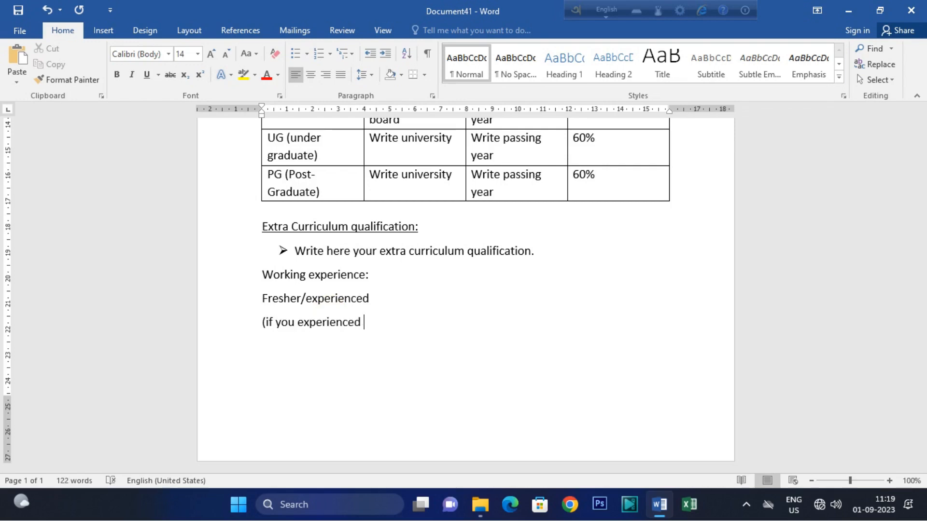
pyautogui.write('wwrite')
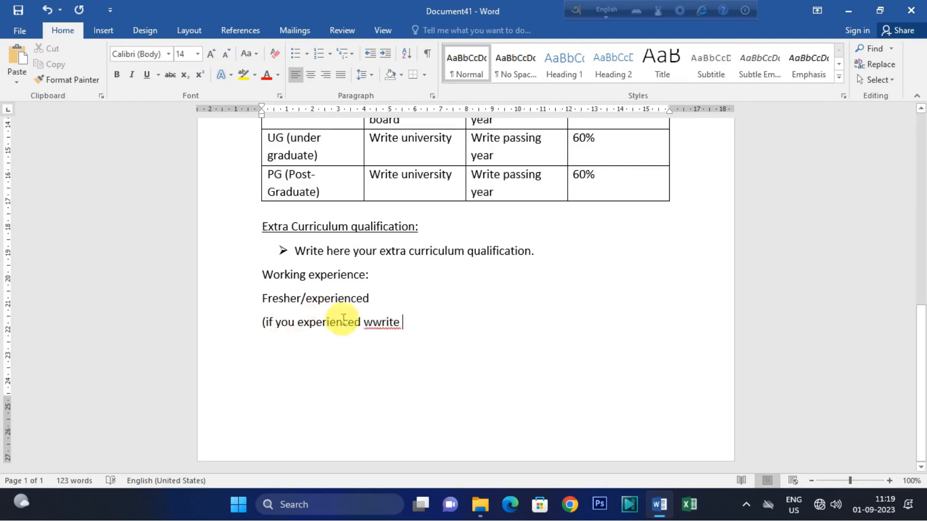
pyautogui.rightClick(386, 323)
pyautogui.click(432, 337)
pyautogui.write('here ')
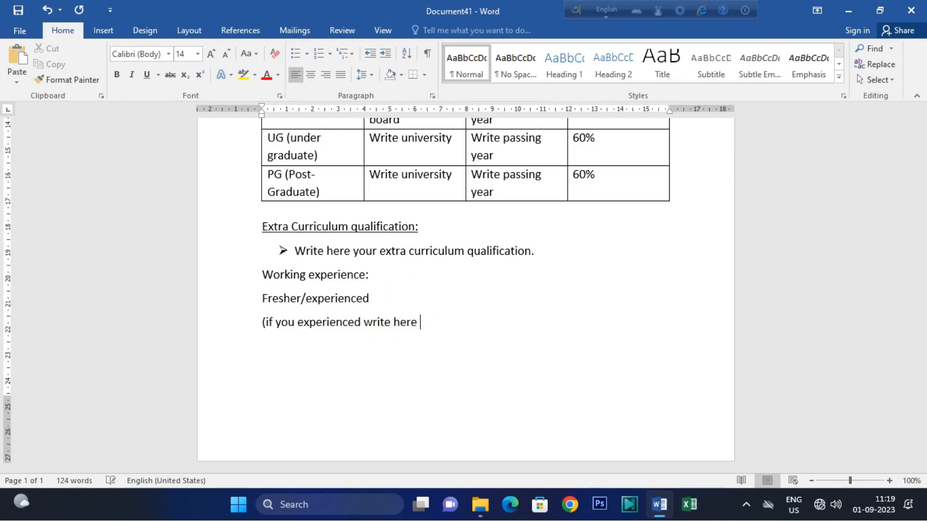
pyautogui.write('your experience)')
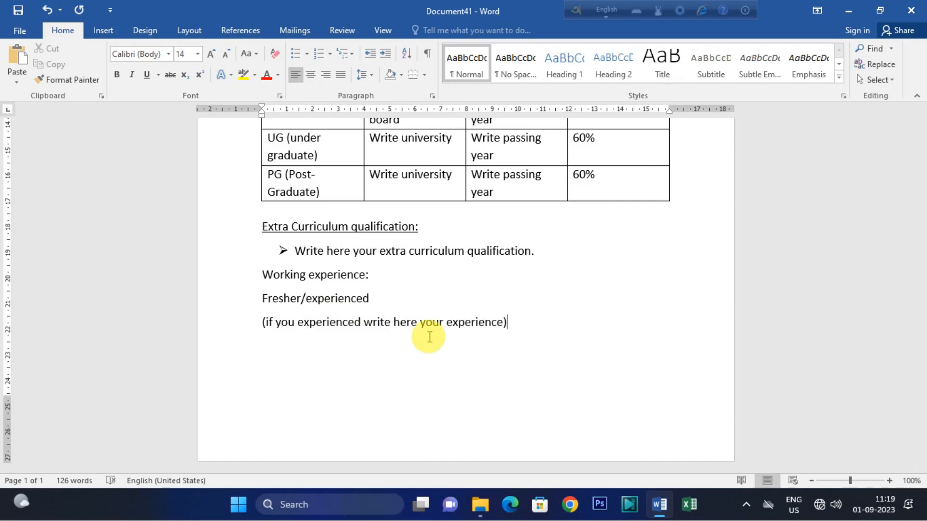
# - Add the line "Your hobby: write here your hobby" below the working experience note
pyautogui.press('Return')
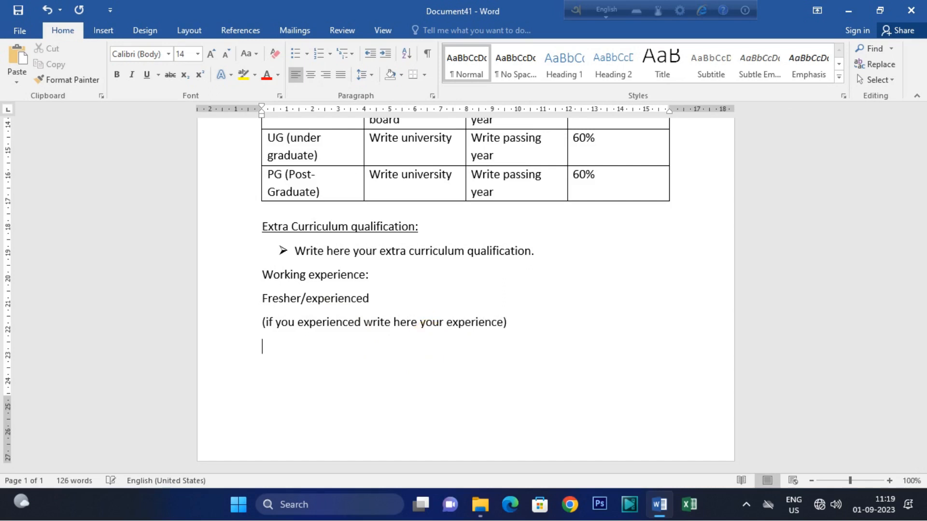
pyautogui.write('Your hobby: ')
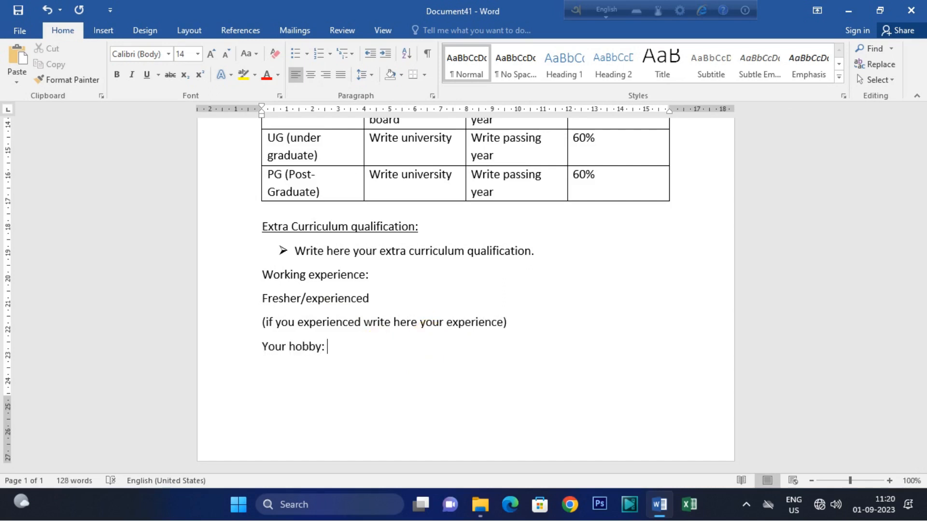
pyautogui.write('write here your ')
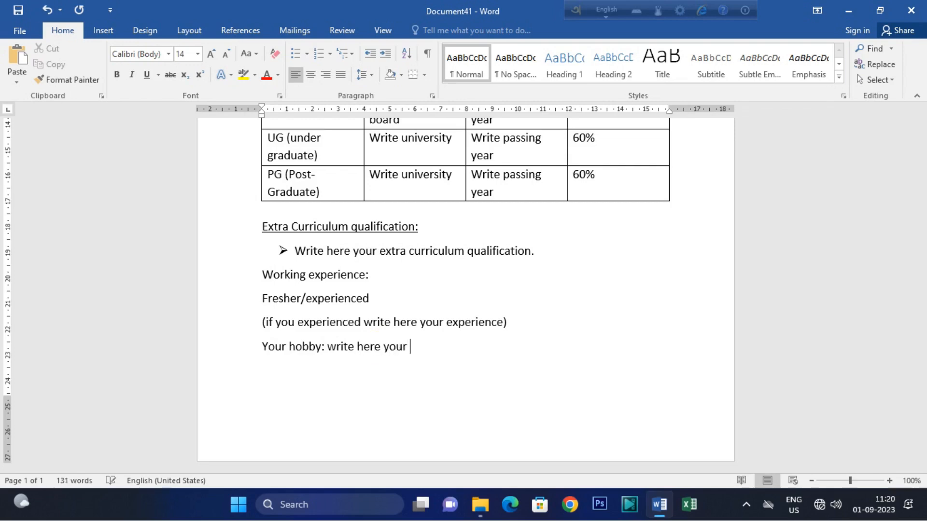
pyautogui.write('hobby')
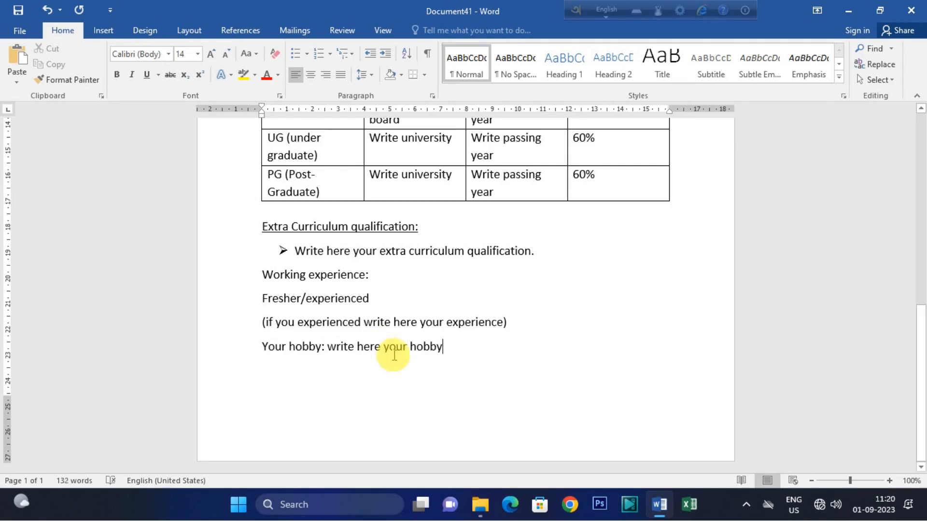
# - Add the line "Declaration: write here a declaration about your information which is correct/or not." below the hobby line, correcting any misspelling
pyautogui.press('Return')
pyautogui.write('de')
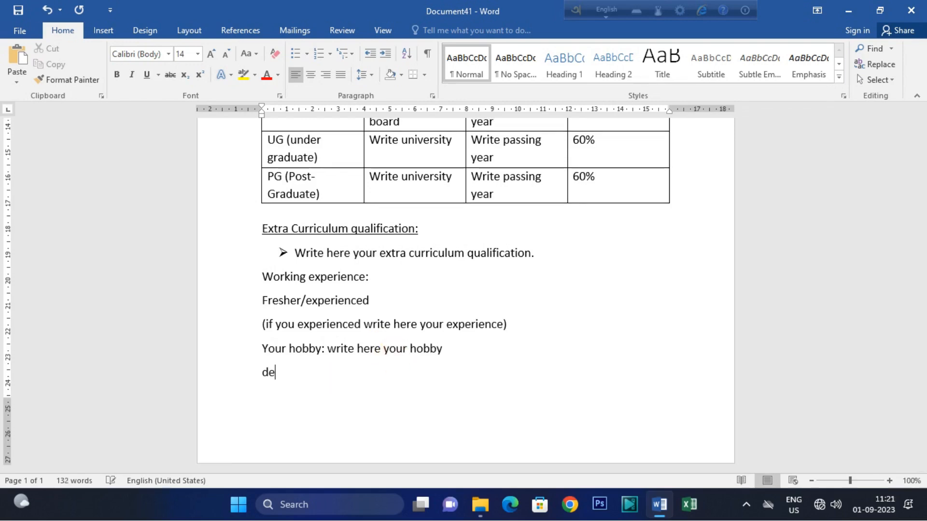
pyautogui.write('claration:')
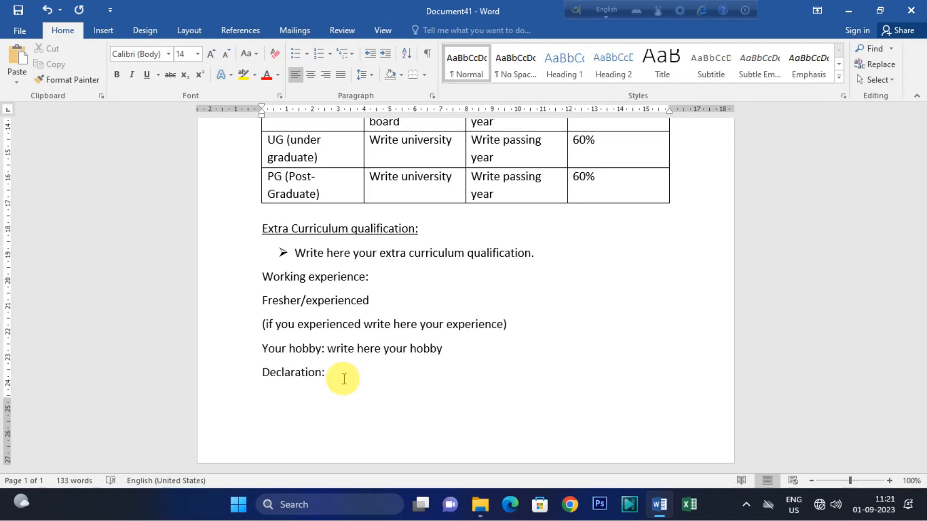
pyautogui.write(' write')
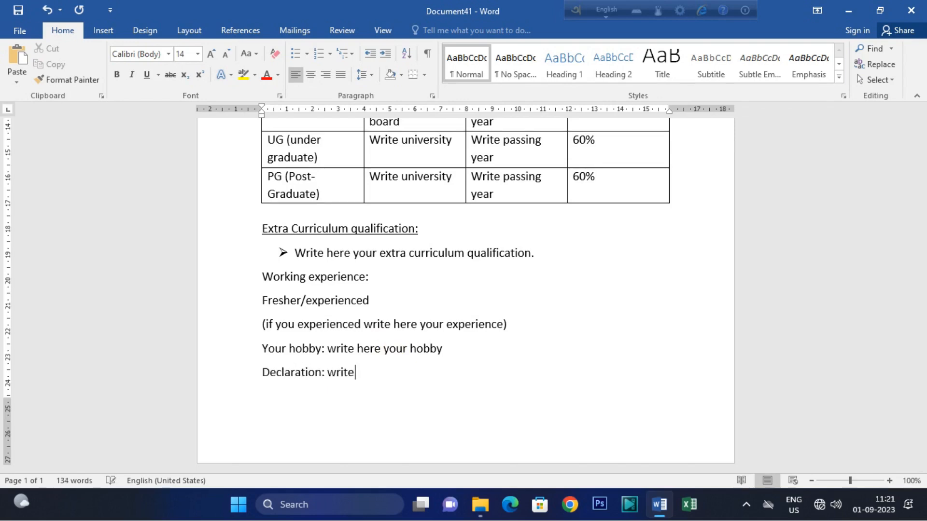
pyautogui.write(' here a declaration')
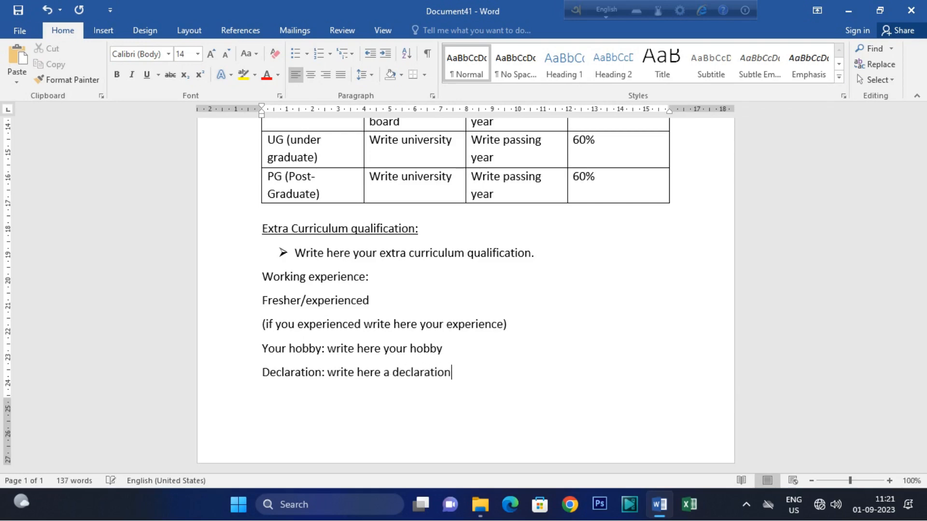
pyautogui.write(' about your infort')
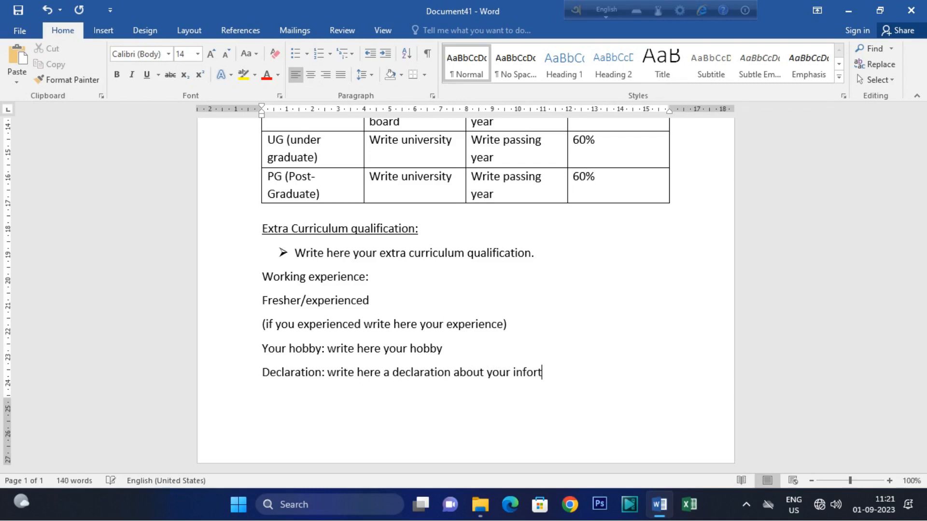
pyautogui.press('BackSpace')
pyautogui.write('mationwhich is')
pyautogui.rightClick(565, 372)
pyautogui.click(627, 376)
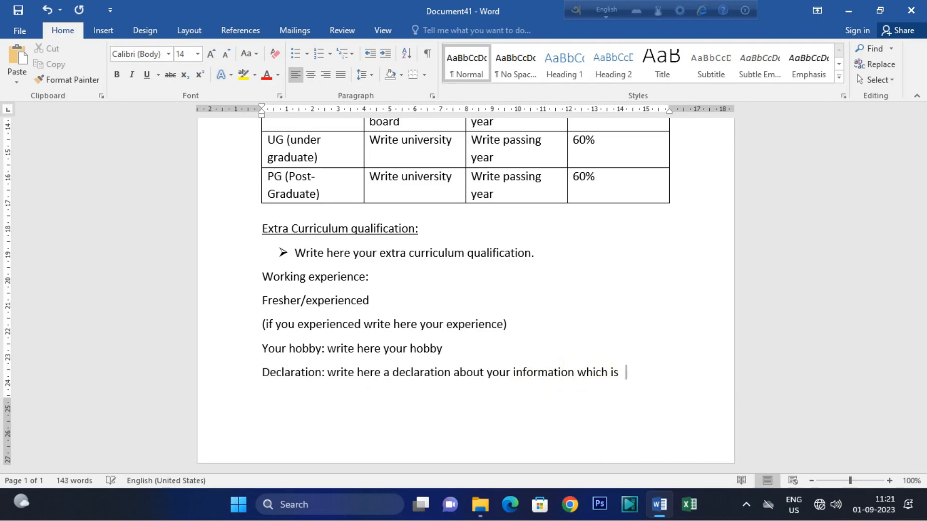
pyautogui.write('correct/or not.')
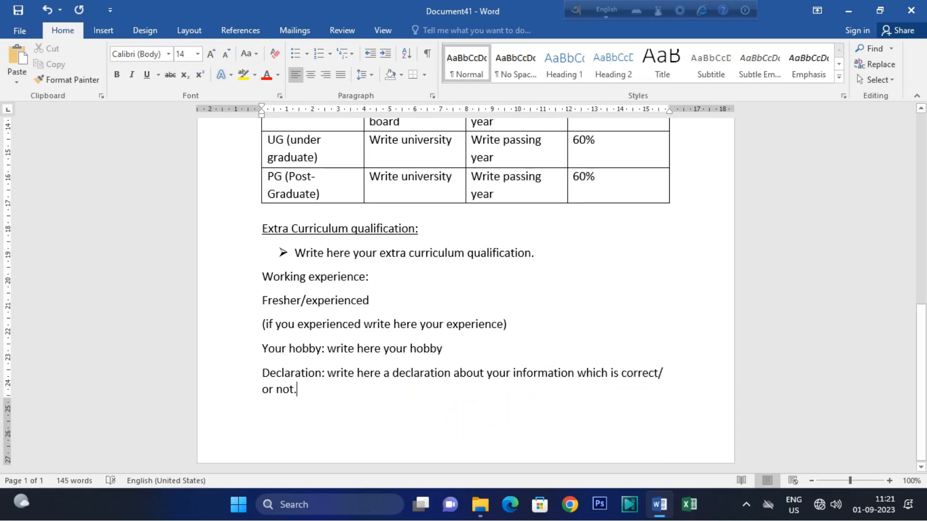
# - Insert a page break and add "Date:" and "Place:" lines, with "Your Signature" toward the right of the "Place:" line
pyautogui.hotkey('ctrl', 'Return')
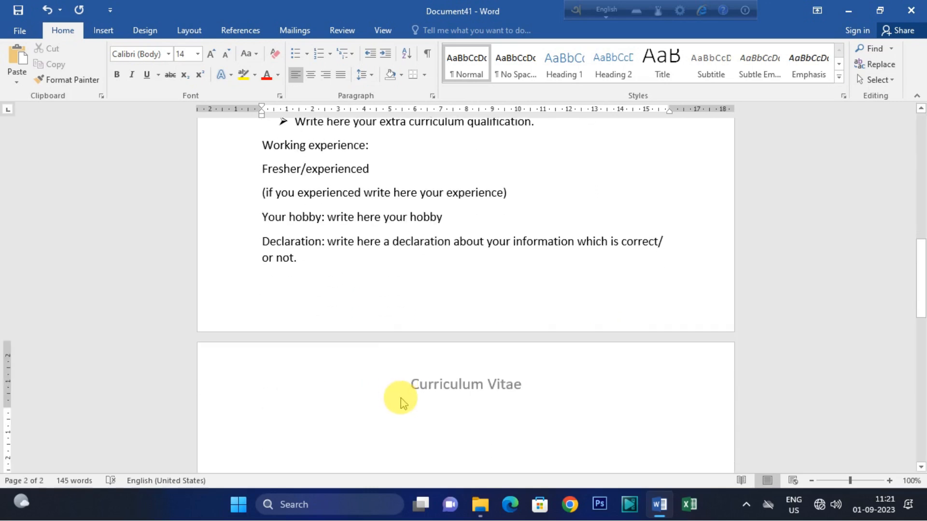
pyautogui.write('date:')
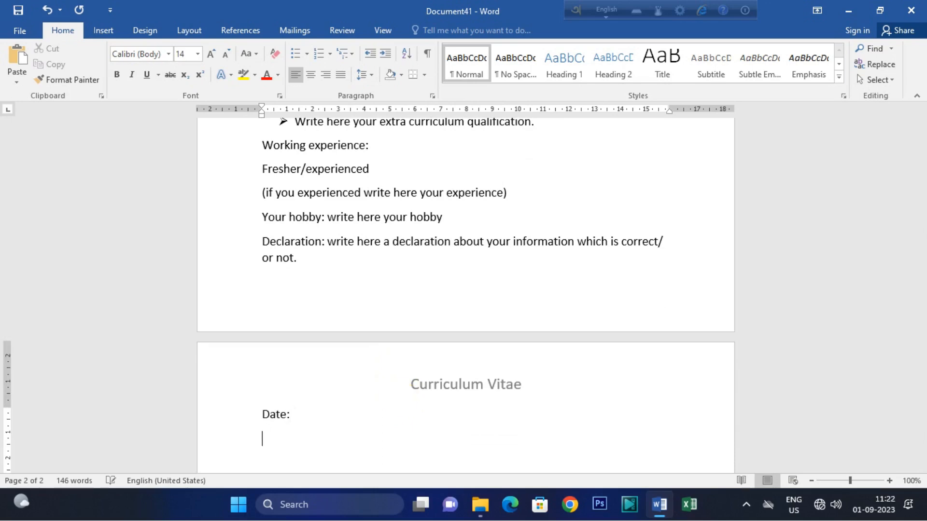
pyautogui.write('place:Your Signature')
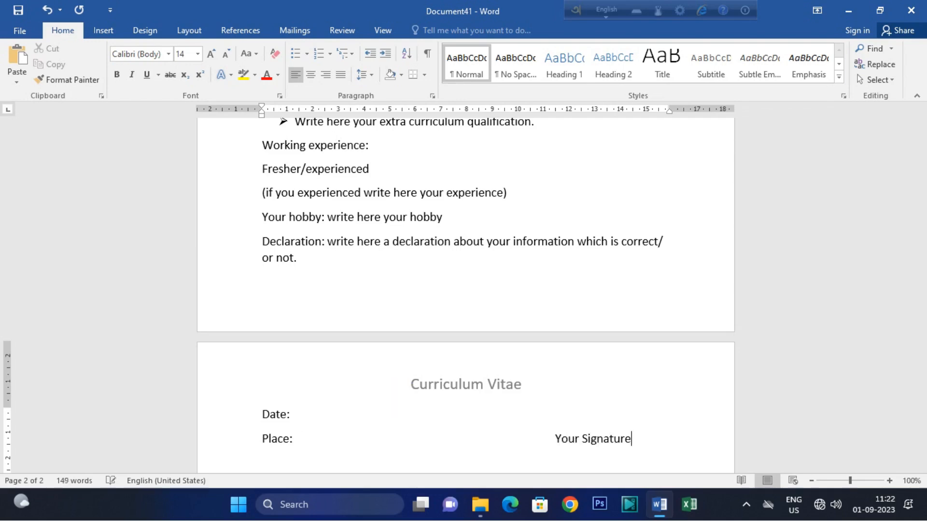
pyautogui.scroll(1, 401, 447)
pyautogui.scroll(-3, 440, 377)
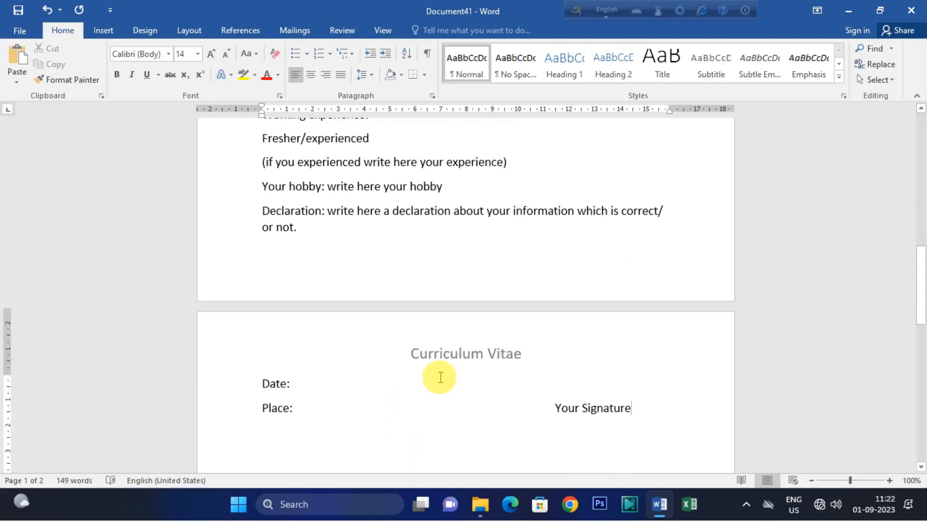
pyautogui.scroll(12, 440, 377)
pyautogui.scroll(1, 440, 378)
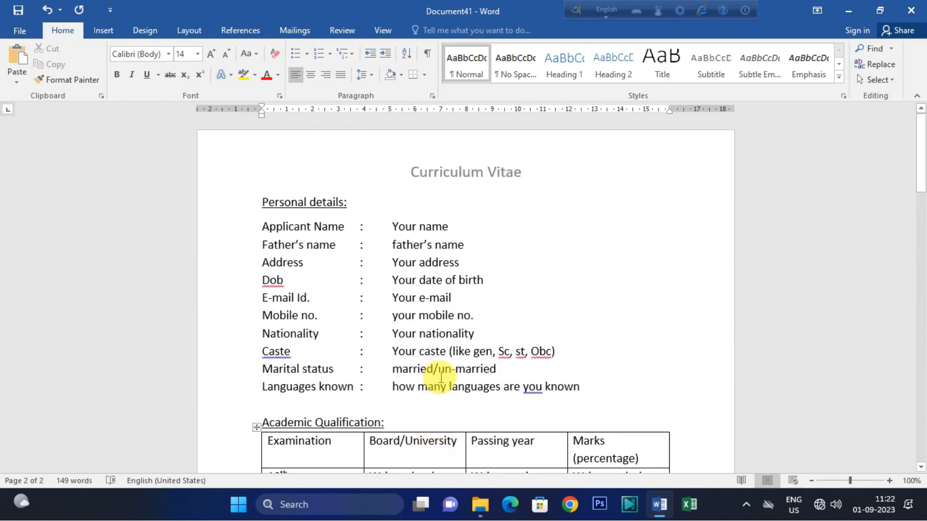
# - Draw a rectangle about 3.33 cm high and 3.41 cm wide beside the personal details as a photo placeholder
pyautogui.click(278, 245)
pyautogui.click(103, 30)
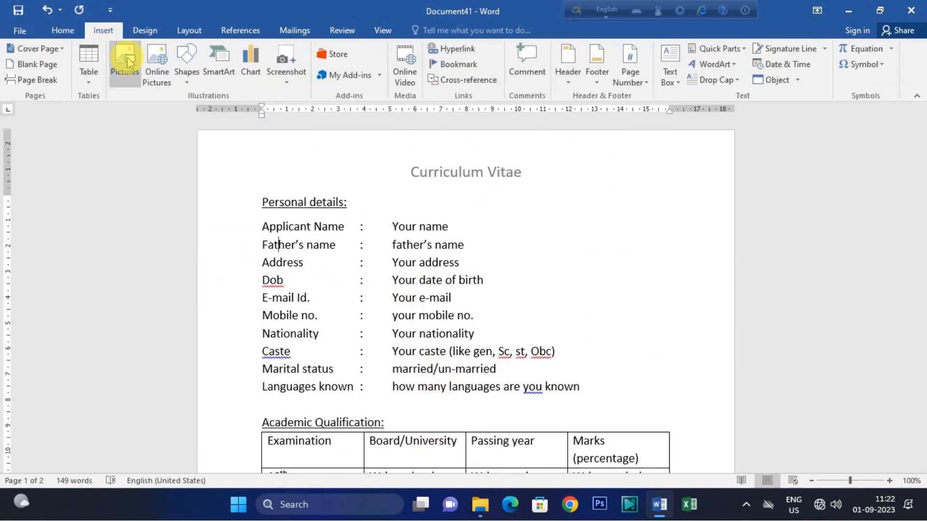
pyautogui.click(466, 243)
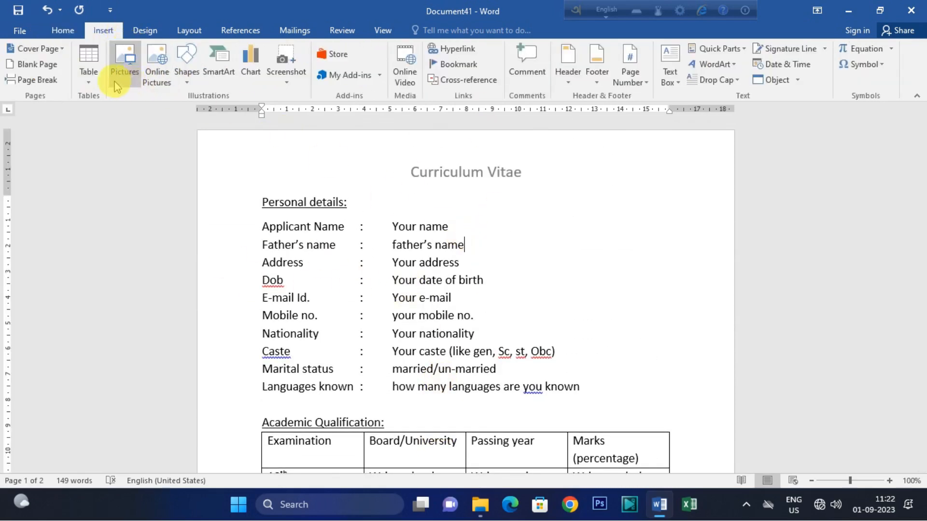
pyautogui.click(187, 62)
pyautogui.click(222, 112)
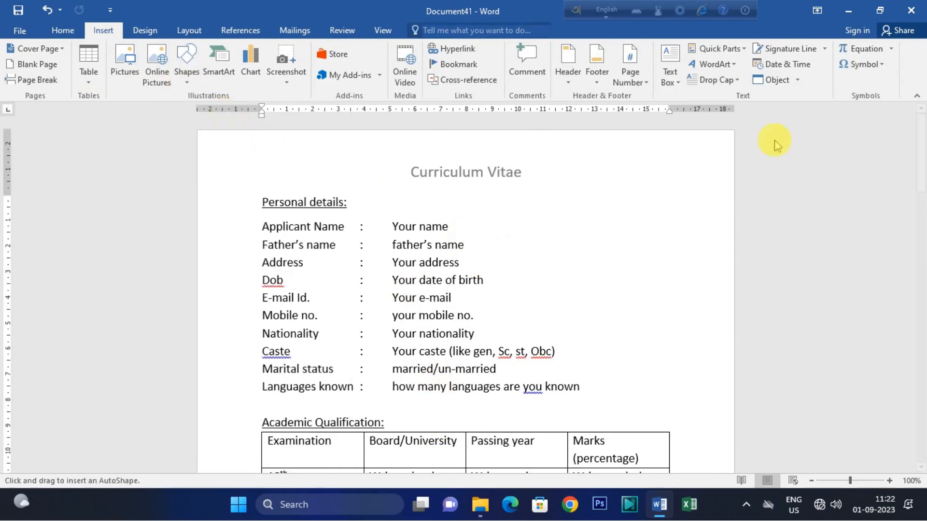
pyautogui.moveTo(581, 208); pyautogui.dragTo(668, 293)
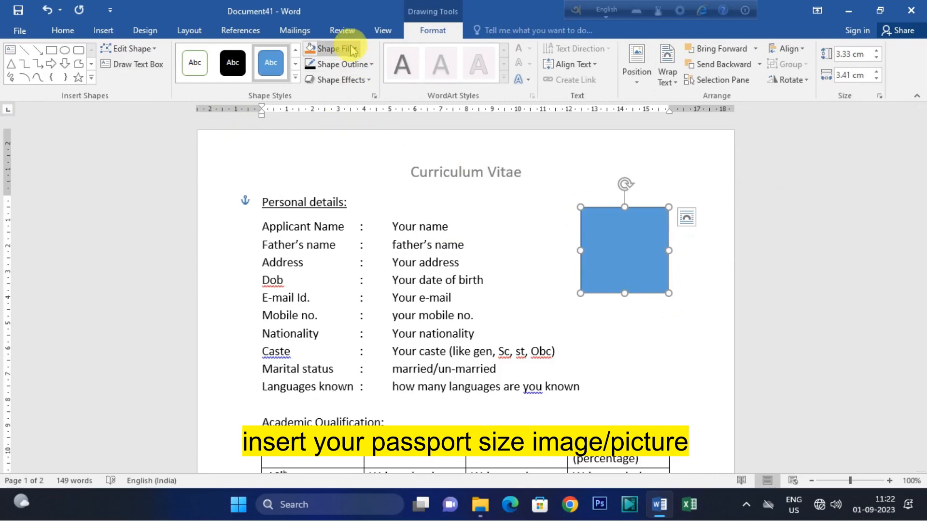
# - Remove the photo rectangle's fill and nudge the shape slightly to the right and down
pyautogui.click(341, 48)
pyautogui.click(321, 167)
pyautogui.click(652, 244)
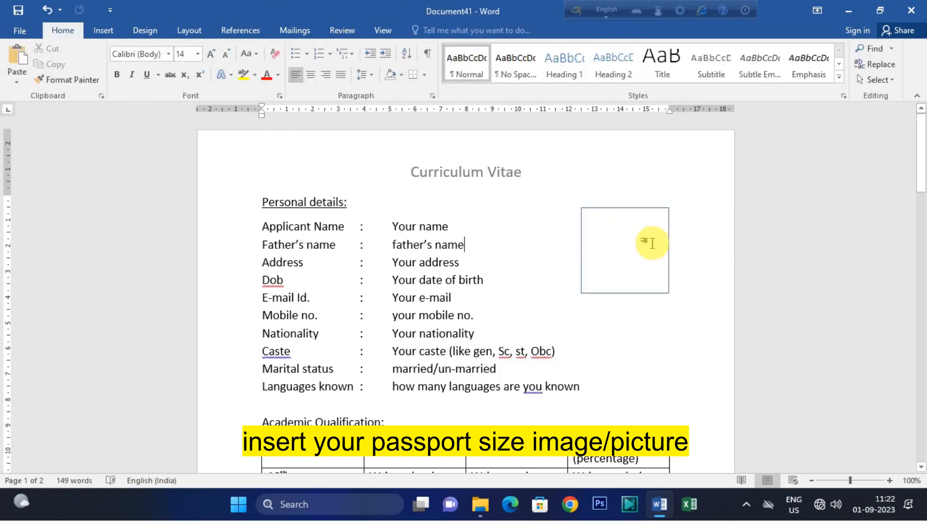
pyautogui.click(607, 208)
pyautogui.press('Right')
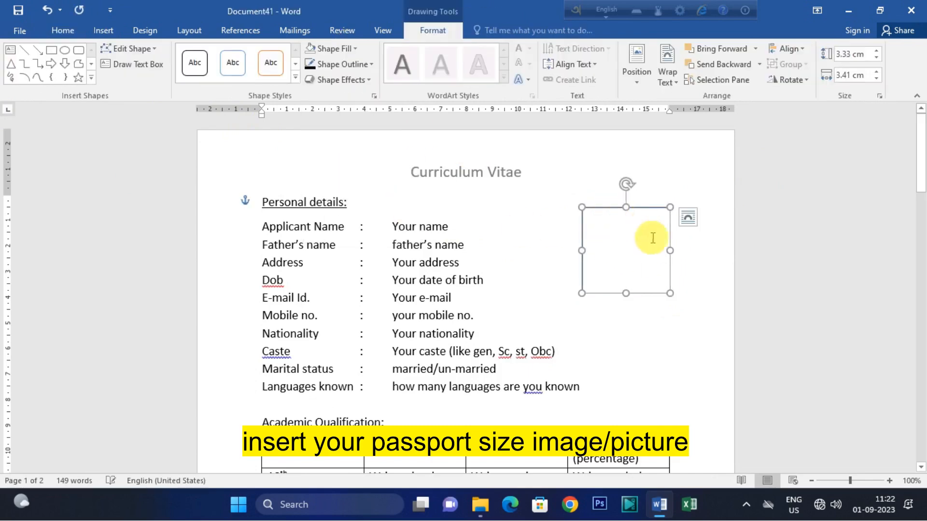
pyautogui.press('Down')
pyautogui.press('Down')
pyautogui.click(651, 258)
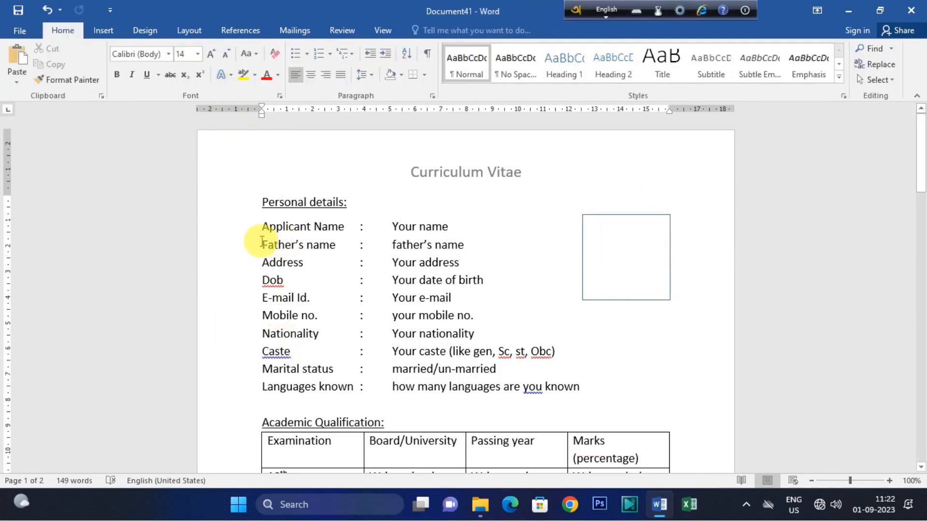
# - Reduce the personal details lines to 12 pt and realign the "Marital status" colon and value with the other rows
pyautogui.moveTo(263, 226); pyautogui.dragTo(581, 388)
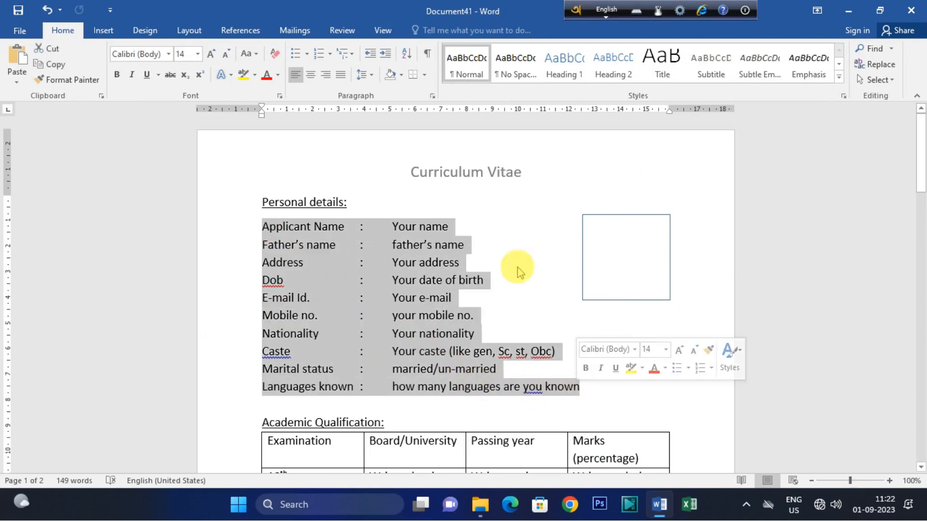
pyautogui.click(213, 55)
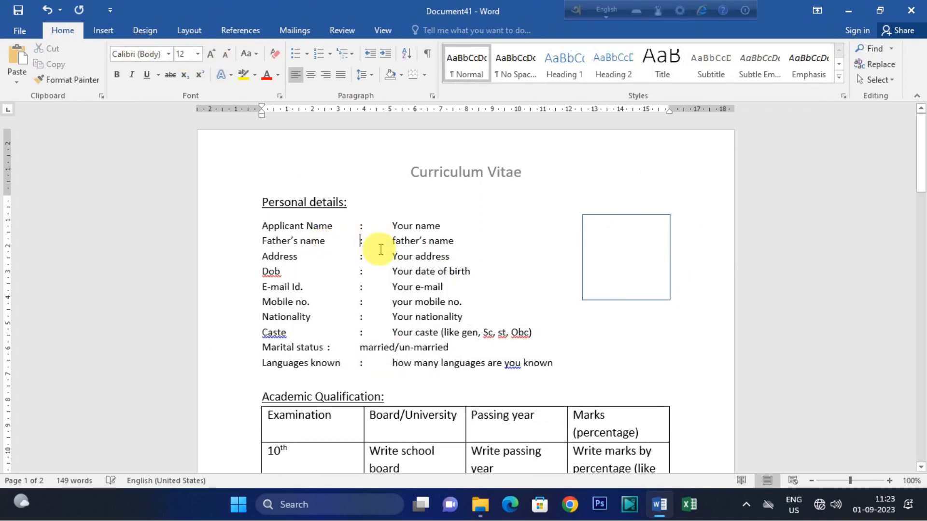
pyautogui.scroll(-1, 424, 325)
pyautogui.click(328, 317)
pyautogui.press('Tab')
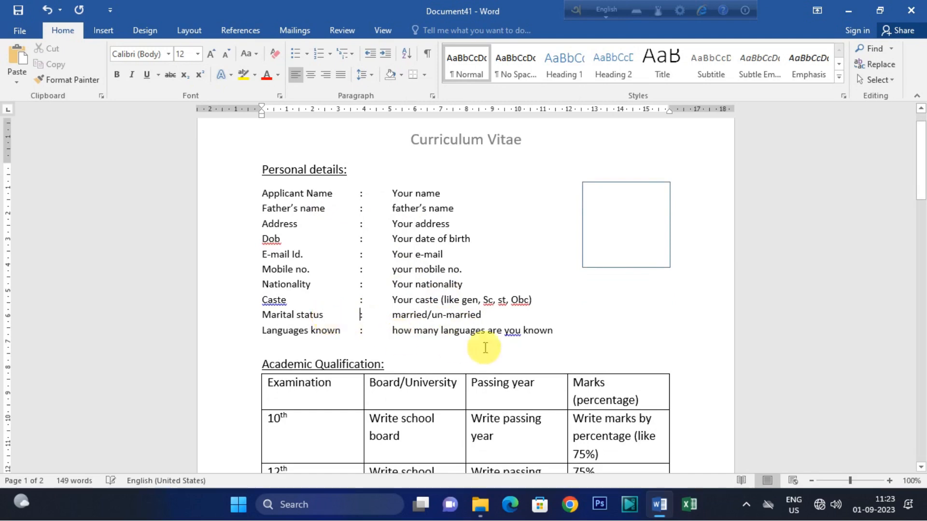
# - Reduce all text in the academic qualification table to 12 pt
pyautogui.scroll(-5, 484, 347)
pyautogui.moveTo(268, 218)
pyautogui.mouseDown()
pyautogui.moveTo(540, 387)
pyautogui.moveTo(631, 400)
pyautogui.moveTo(627, 392)
pyautogui.mouseUp()
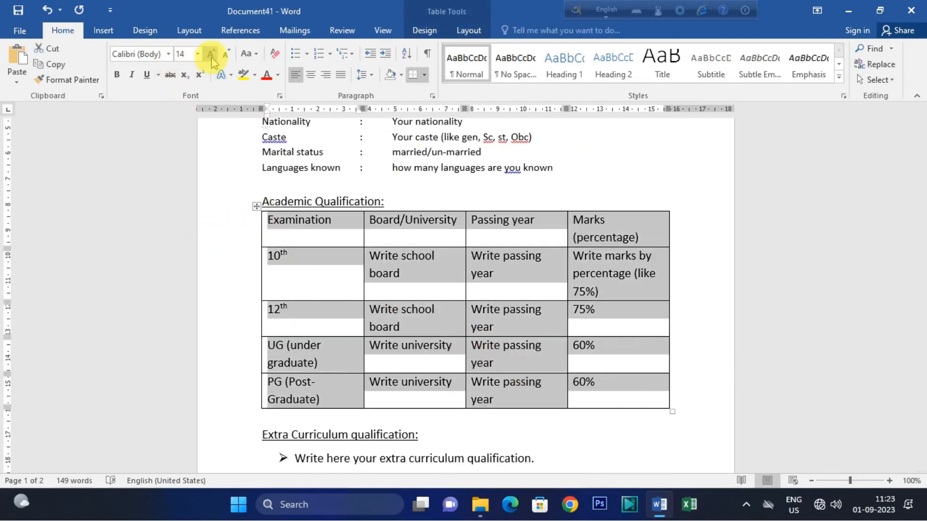
pyautogui.click(225, 54)
pyautogui.click(616, 299)
# - Reduce the bullet text "Write here your extra curriculum qualification." to 12 pt
pyautogui.scroll(-7, 453, 369)
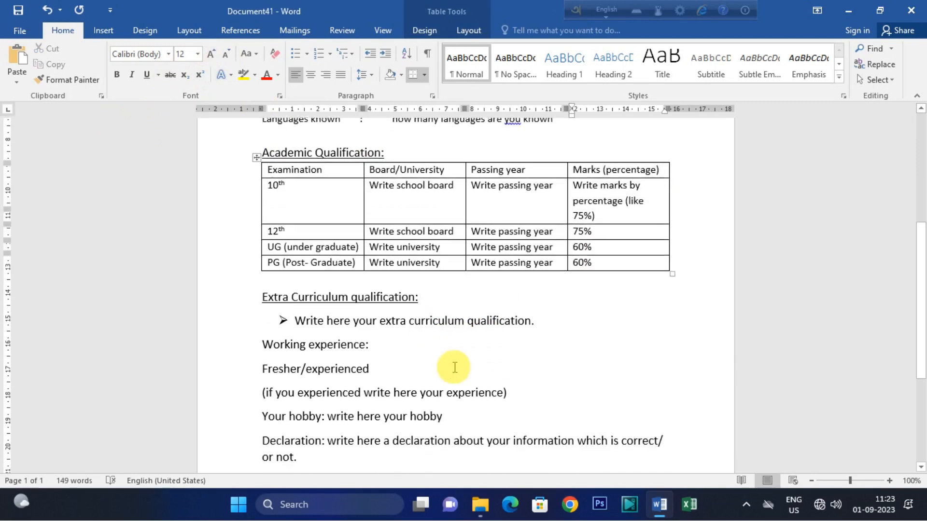
pyautogui.click(352, 230)
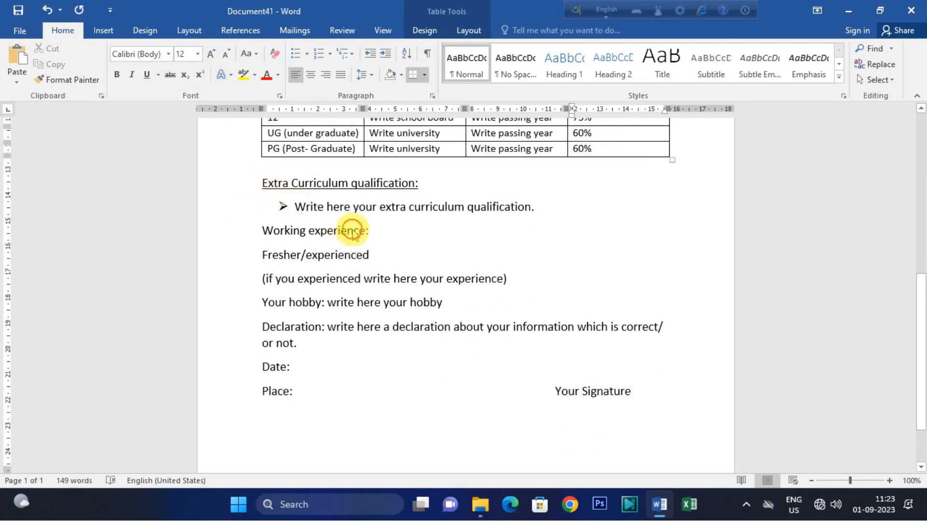
pyautogui.moveTo(295, 208); pyautogui.dragTo(534, 212)
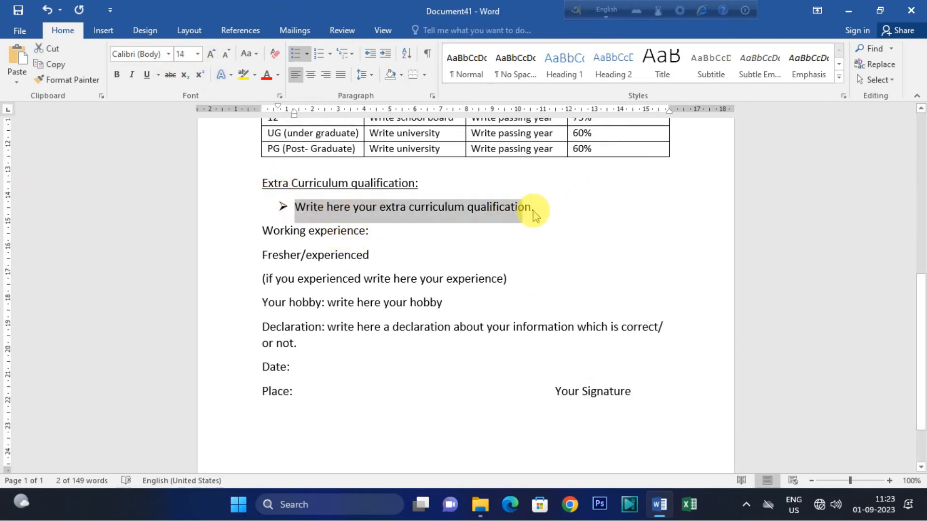
pyautogui.click(227, 57)
pyautogui.click(354, 247)
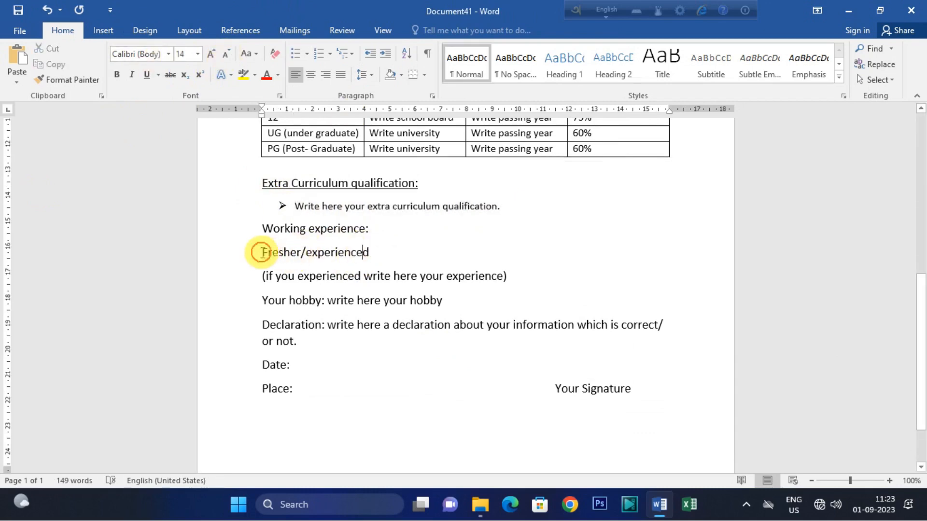
# - Reduce "Fresher/experienced", the experience note below it and "write here your hobby" to 12 pt
pyautogui.moveTo(262, 253); pyautogui.dragTo(368, 259)
pyautogui.click(225, 53)
pyautogui.moveTo(262, 276); pyautogui.dragTo(506, 275)
pyautogui.click(225, 54)
pyautogui.moveTo(324, 297); pyautogui.dragTo(439, 295)
pyautogui.click(225, 54)
# - Reduce the declaration text up to "correct/" and the "Date:", "Place:" and "Your Signature" text to 12 pt
pyautogui.scroll(-3, 422, 393)
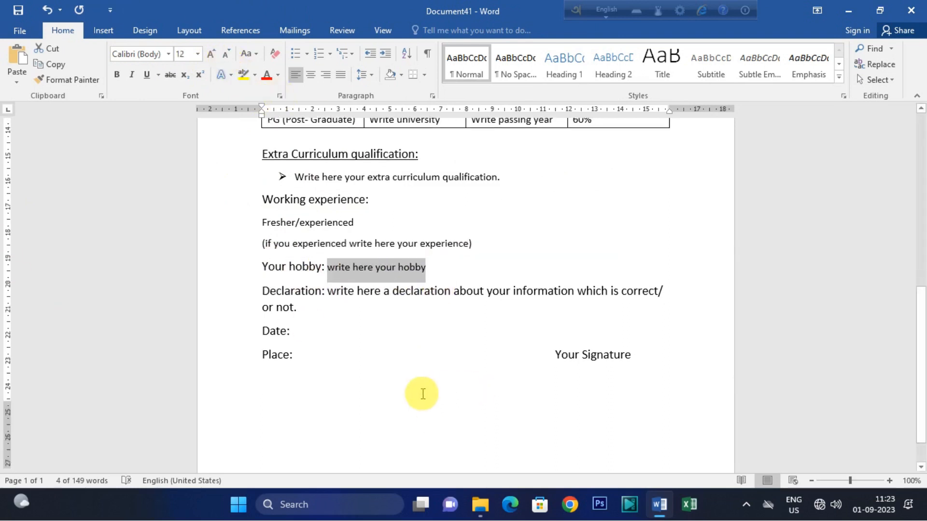
pyautogui.moveTo(324, 249); pyautogui.dragTo(666, 249)
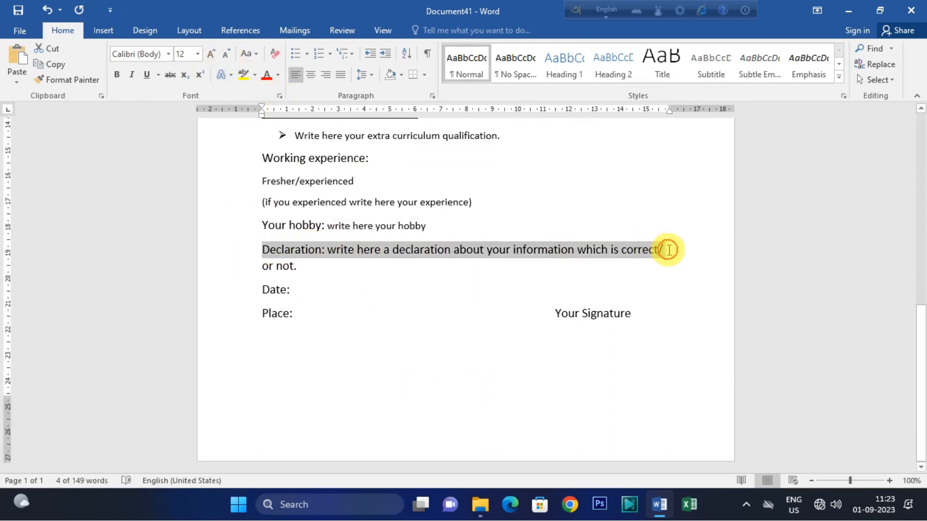
pyautogui.click(226, 54)
pyautogui.click(291, 284)
pyautogui.moveTo(292, 284); pyautogui.dragTo(644, 321)
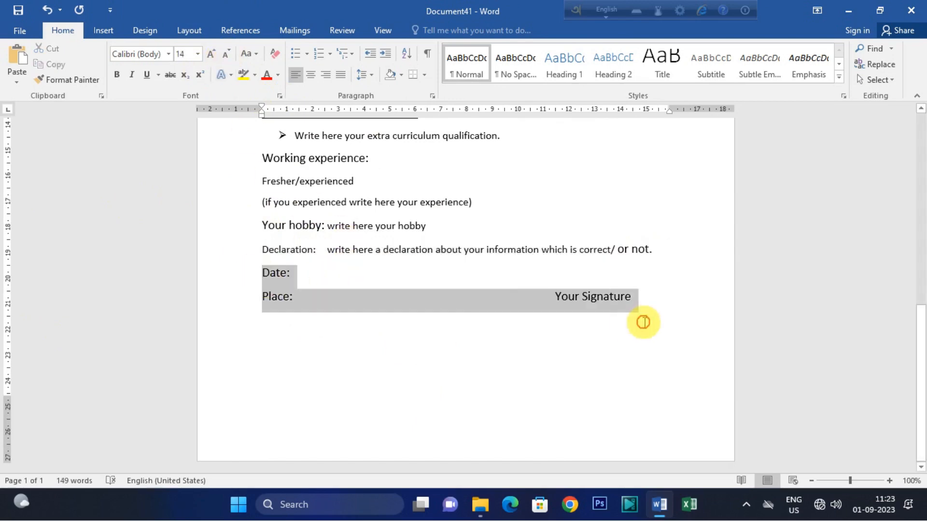
pyautogui.click(225, 54)
pyautogui.click(538, 362)
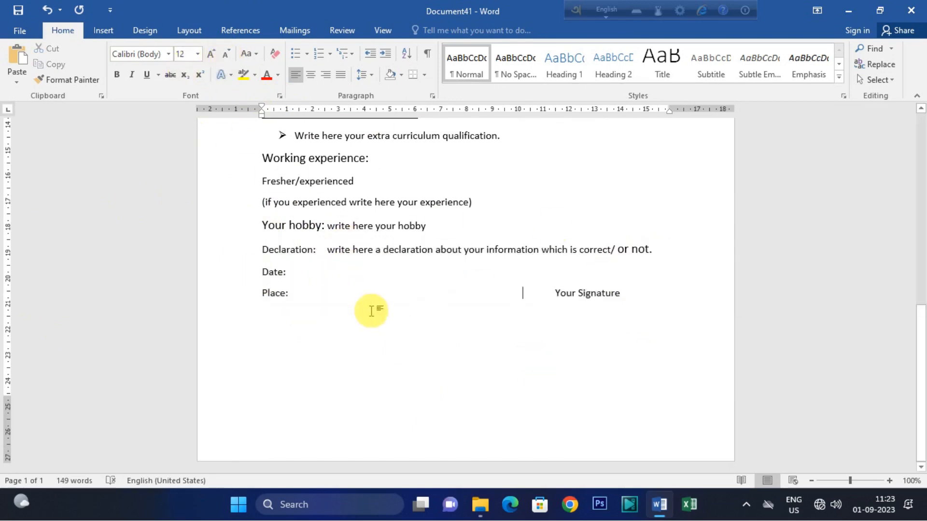
# - Insert a blank line between the declaration and "Date:"
pyautogui.scroll(8, 373, 308)
pyautogui.scroll(-3, 298, 338)
pyautogui.scroll(-2, 261, 338)
pyautogui.click(259, 337)
pyautogui.press('Return')
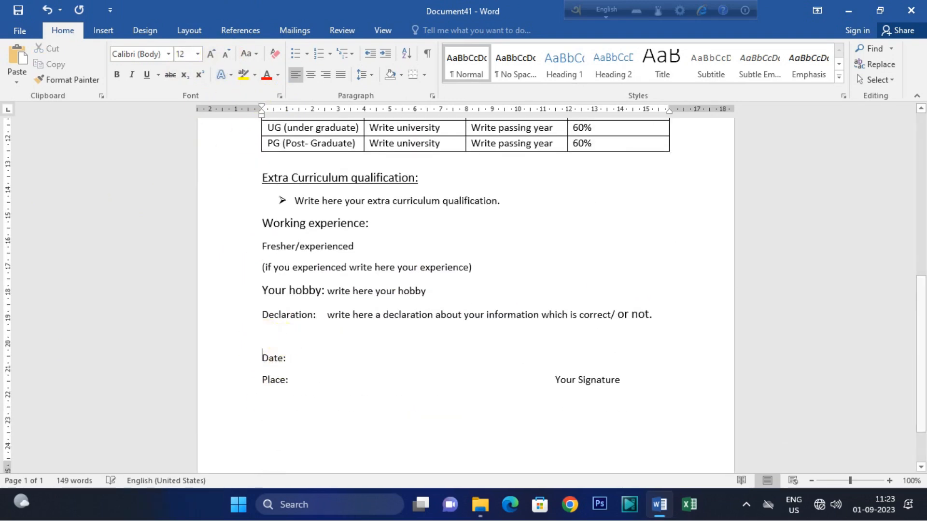
# - Make the "Personal details:" and "Academic Qualification:" headings bold
pyautogui.scroll(8, 471, 376)
pyautogui.scroll(-7, 471, 376)
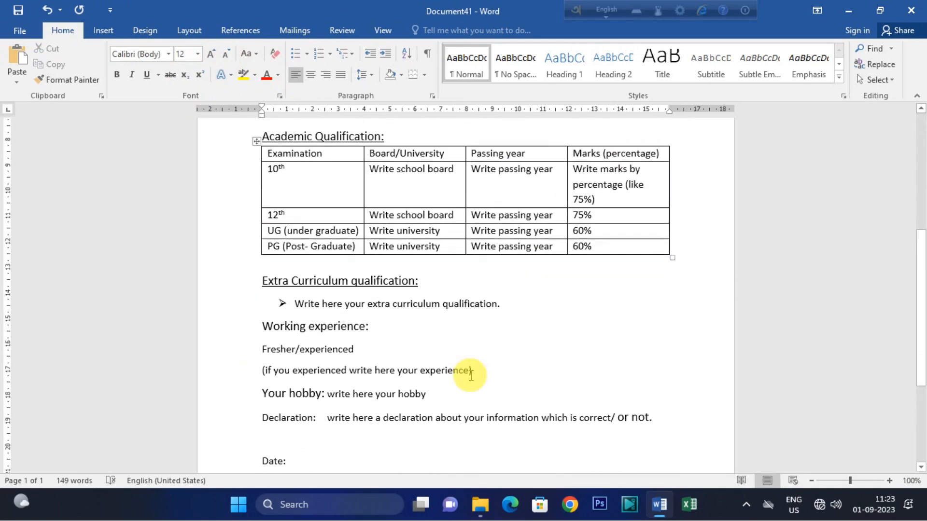
pyautogui.scroll(3, 471, 376)
pyautogui.scroll(5, 471, 375)
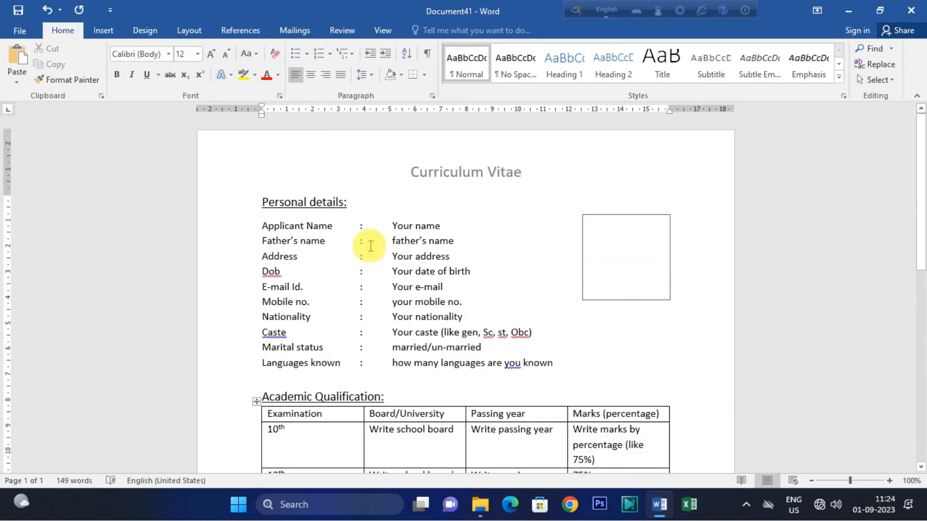
pyautogui.tripleClick(281, 203)
pyautogui.hotkey('ctrl', 'b')
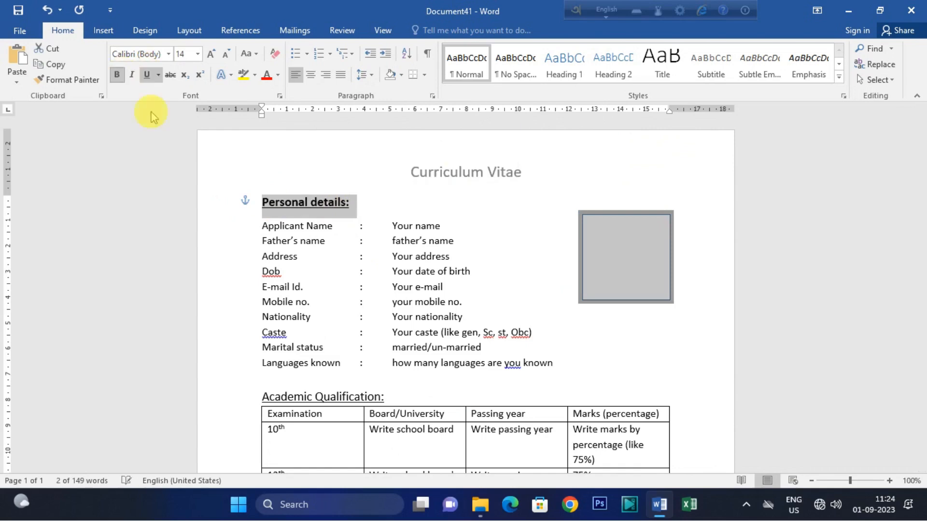
pyautogui.scroll(-3, 296, 263)
pyautogui.moveTo(262, 234); pyautogui.dragTo(389, 233)
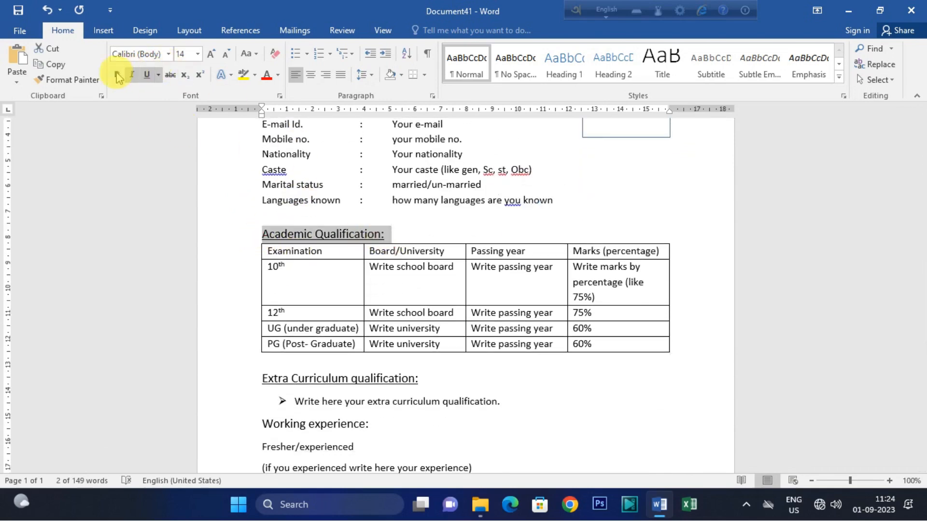